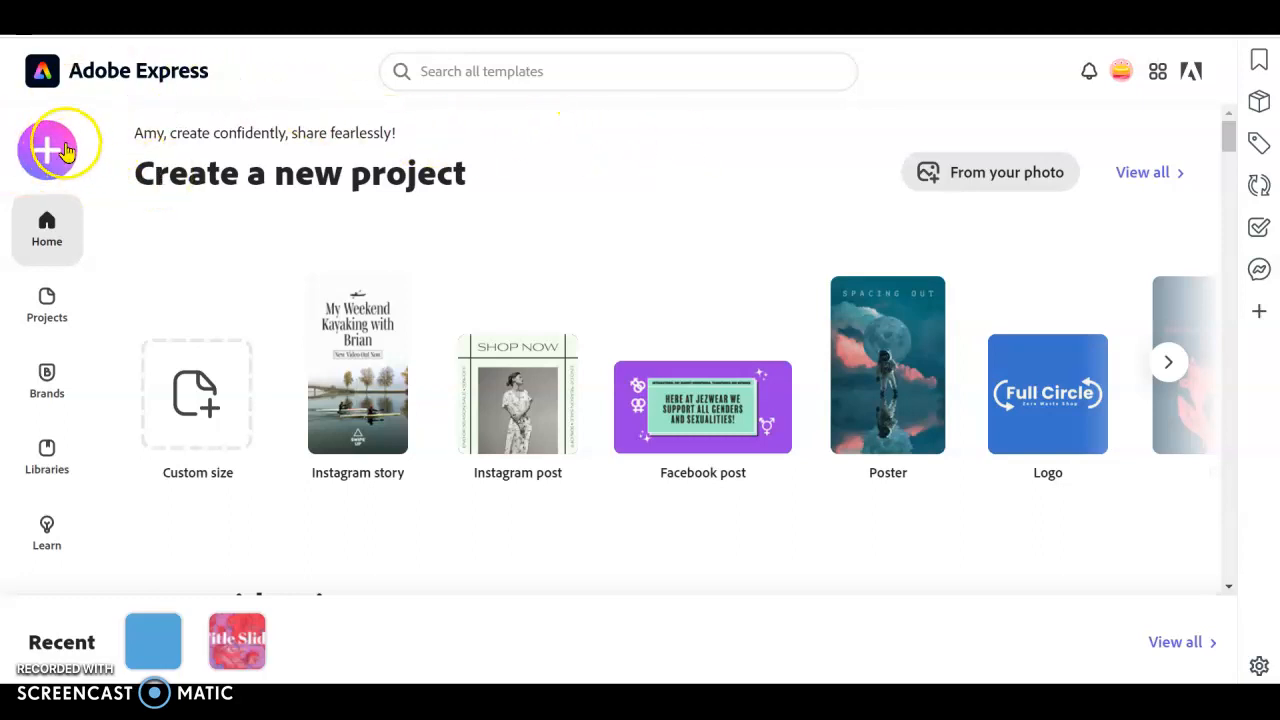
# - Create a new video project from scratch, skipping the title prompt and the story templates
pyautogui.click(50, 150)
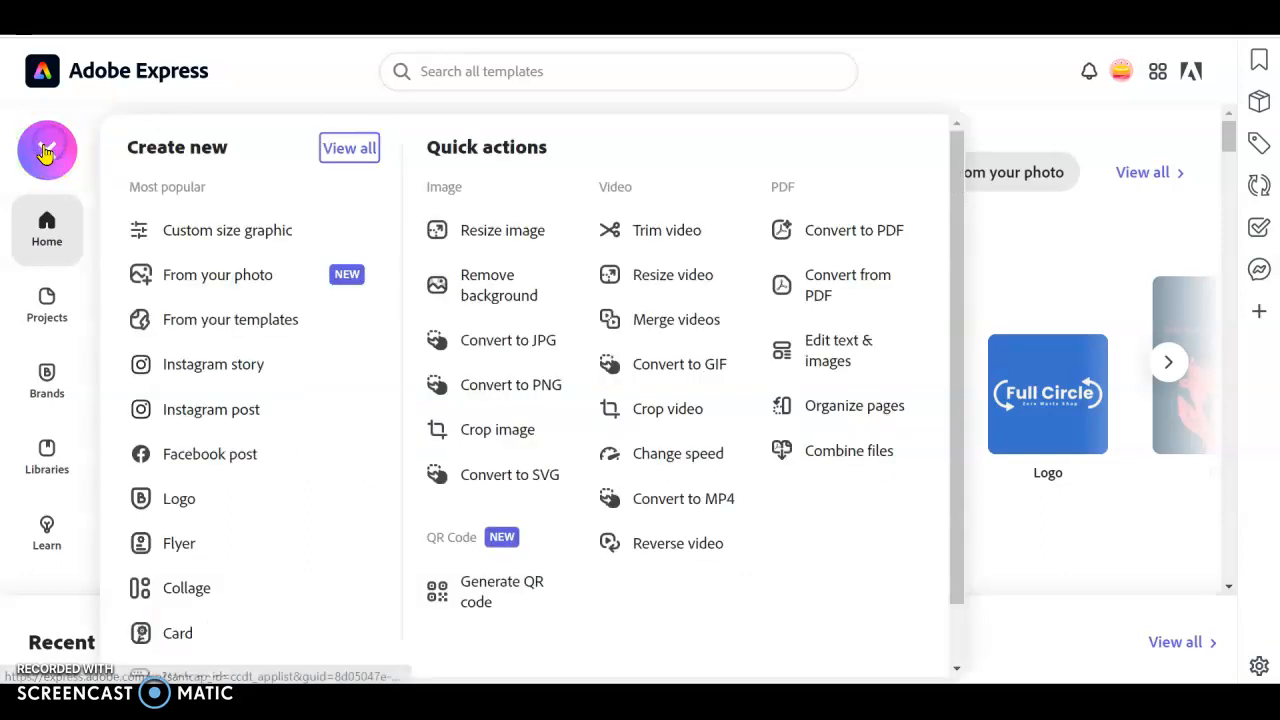
pyautogui.scroll(-1, 215, 430)
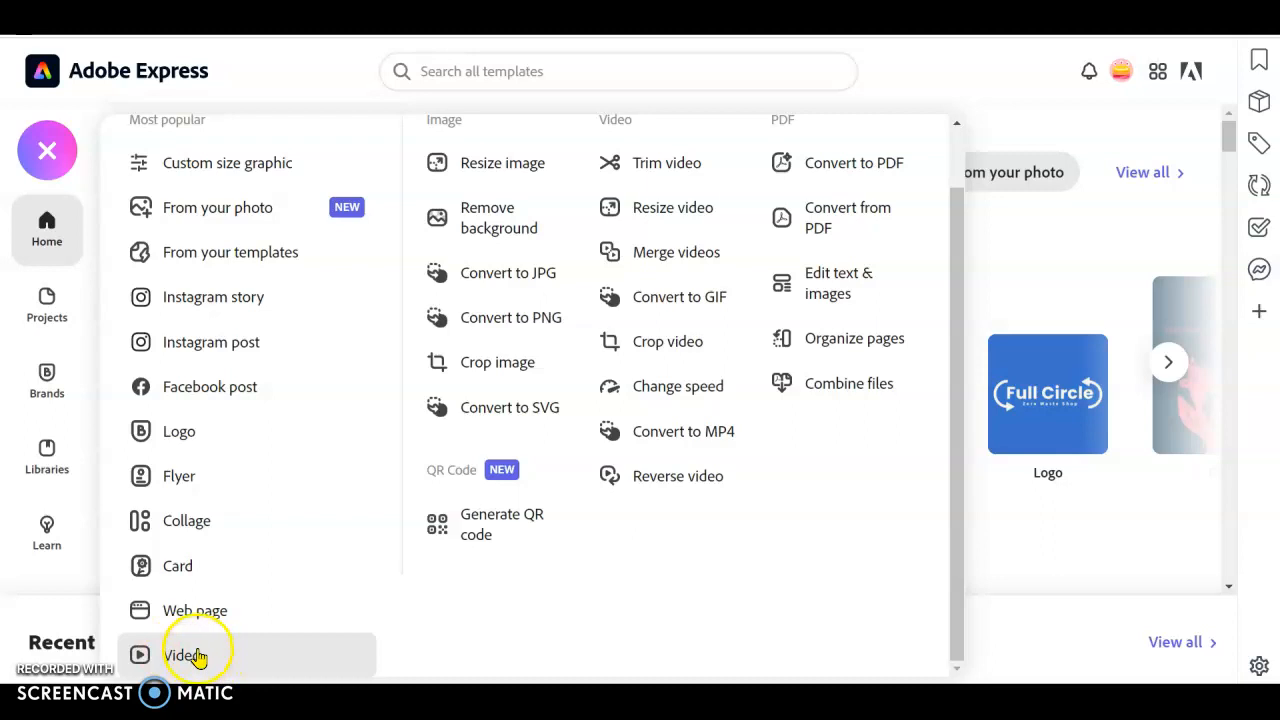
pyautogui.scroll(1, 240, 215)
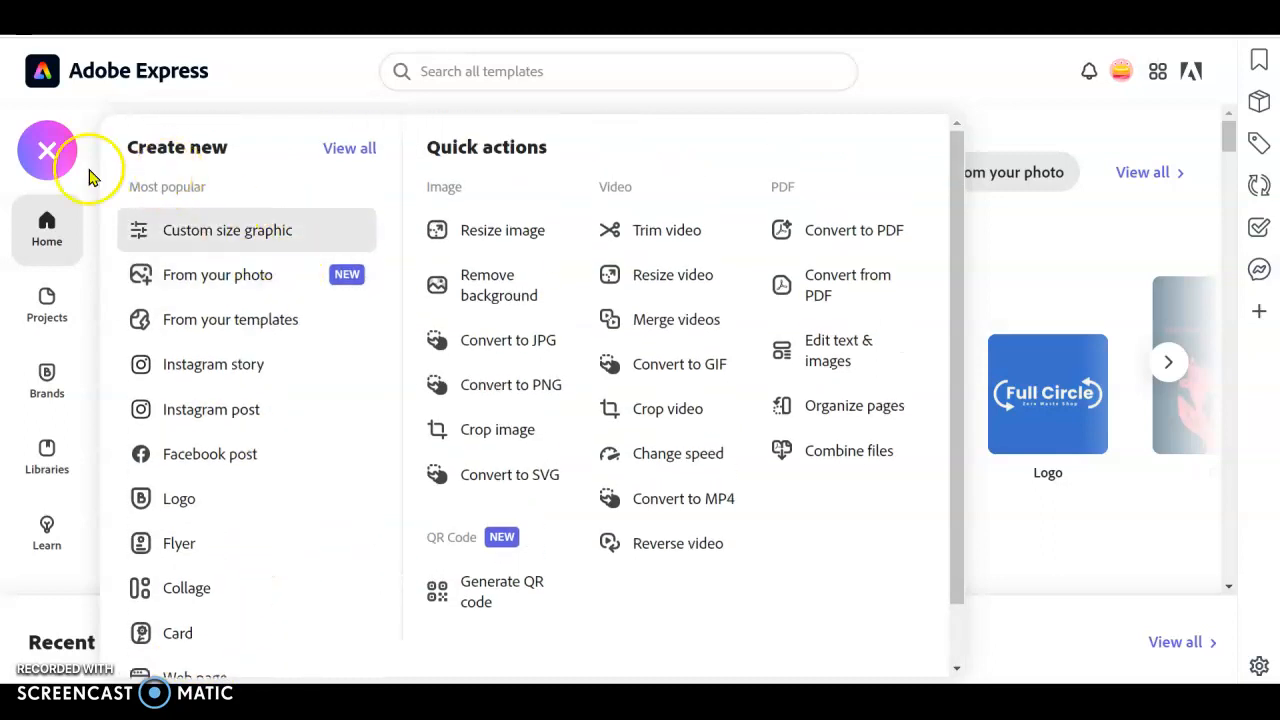
pyautogui.scroll(-1, 165, 655)
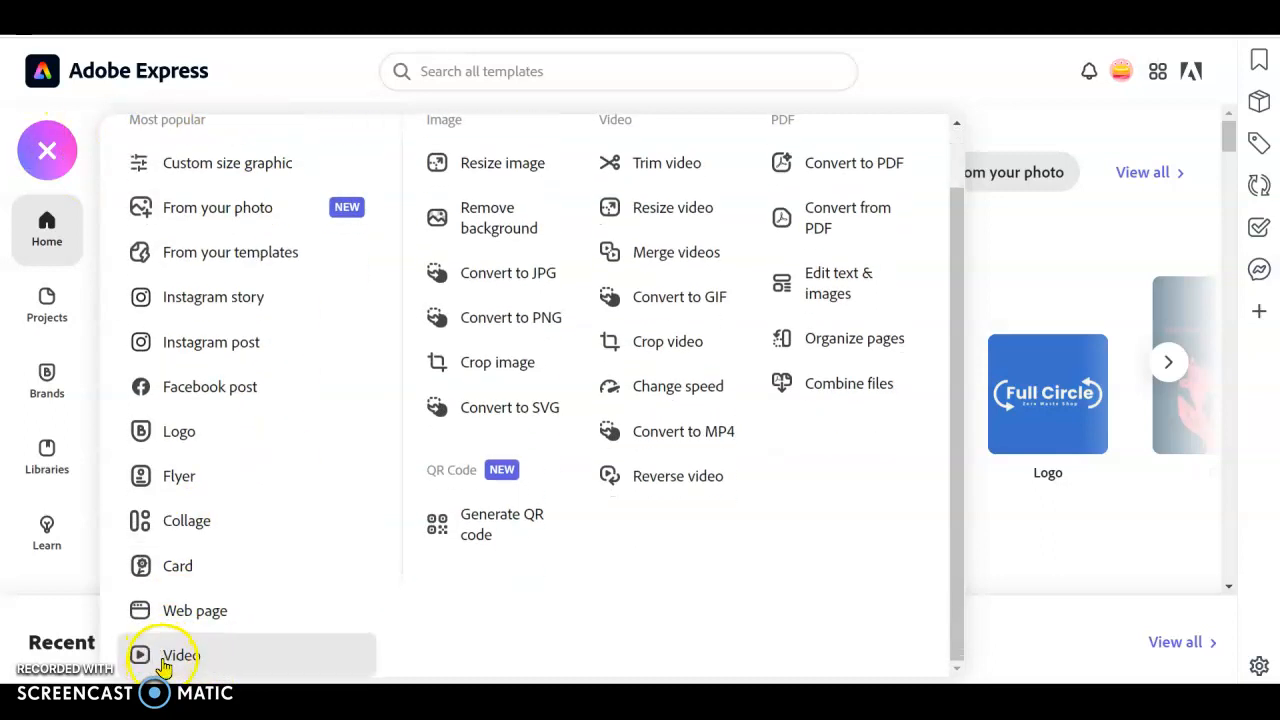
pyautogui.click(165, 660)
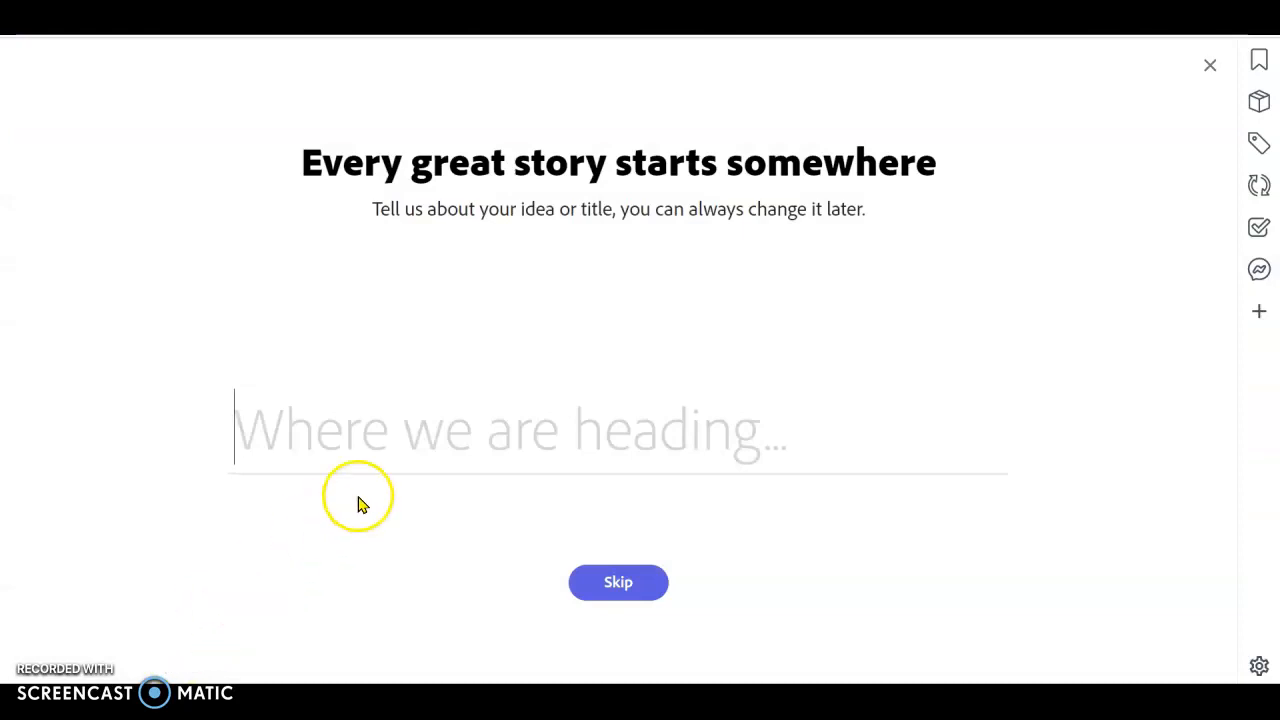
pyautogui.click(616, 584)
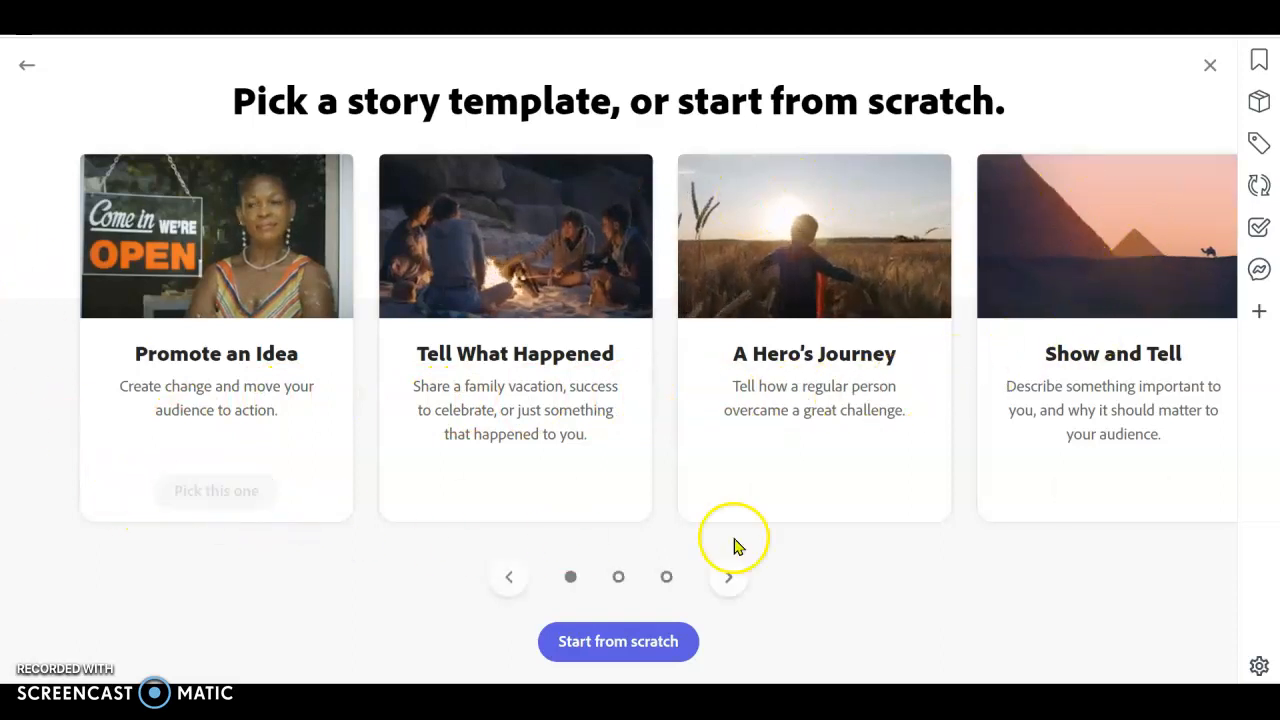
pyautogui.click(623, 643)
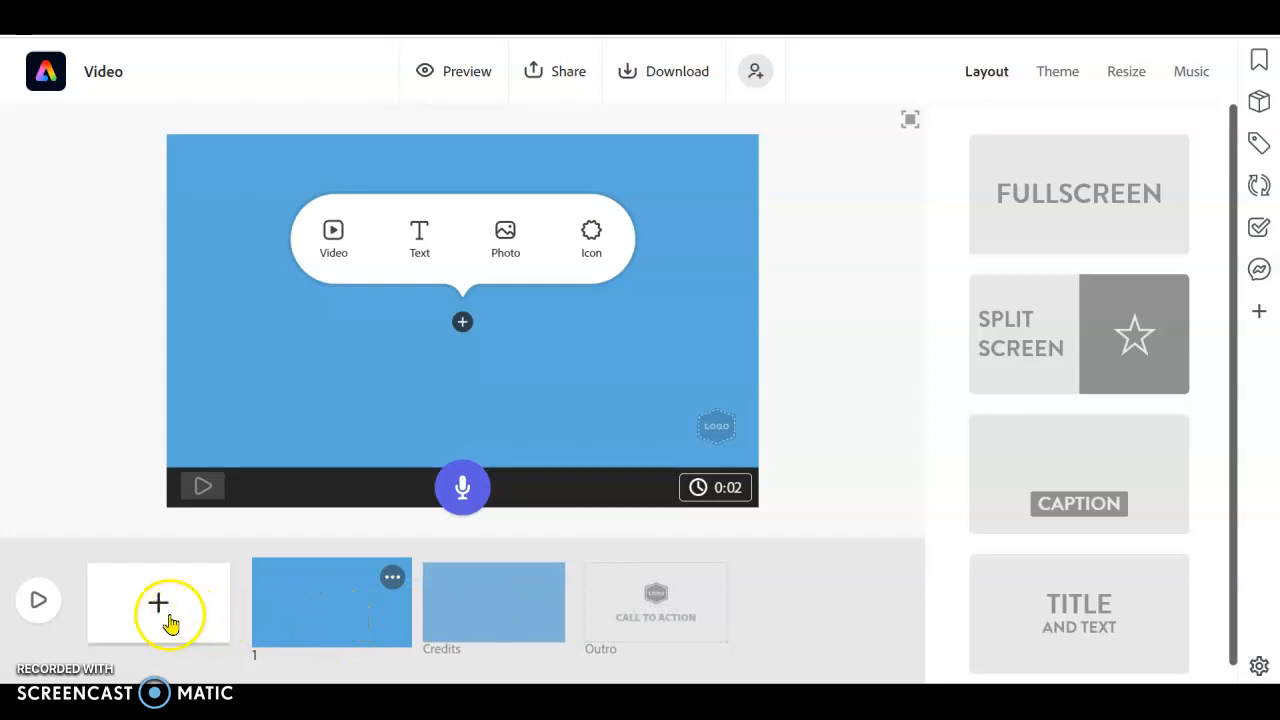
# - Add three more blank slides to the video's timeline
pyautogui.click(158, 605)
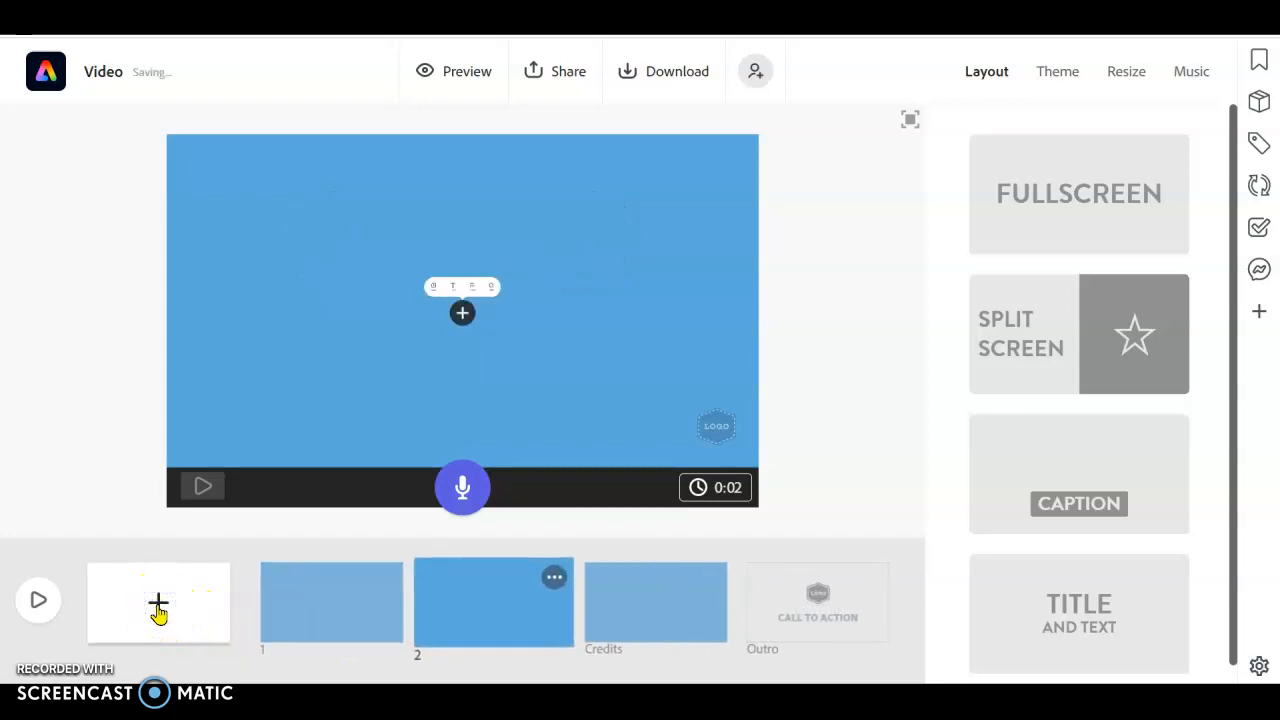
pyautogui.click(158, 605)
pyautogui.click(158, 605)
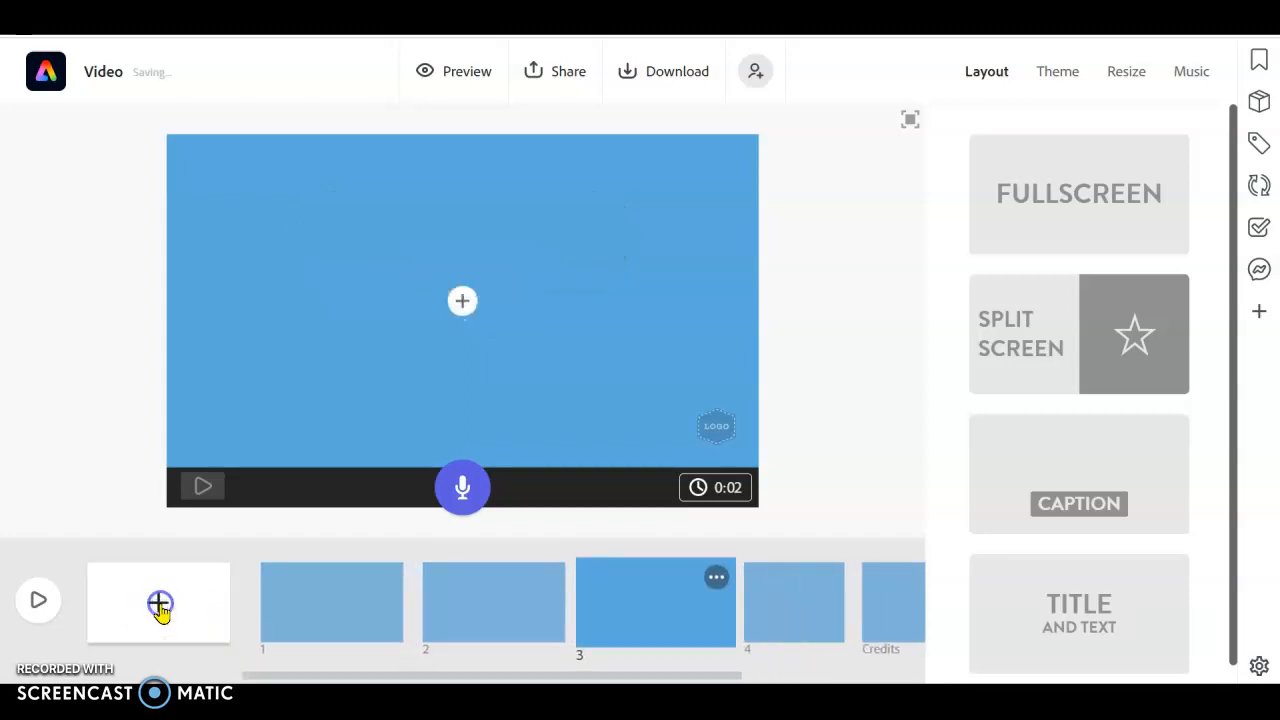
# - Apply the Title and Text layout to the first slide and enter "Monarch" as its title
pyautogui.click(311, 606)
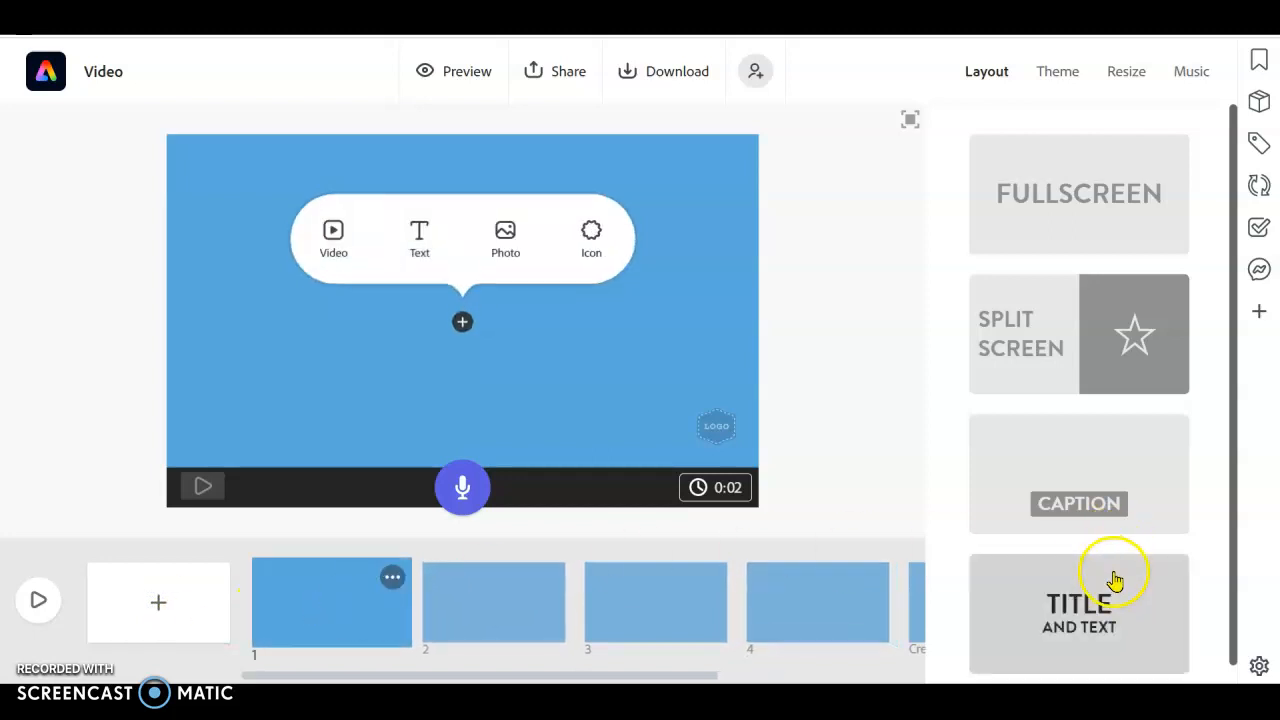
pyautogui.click(1078, 610)
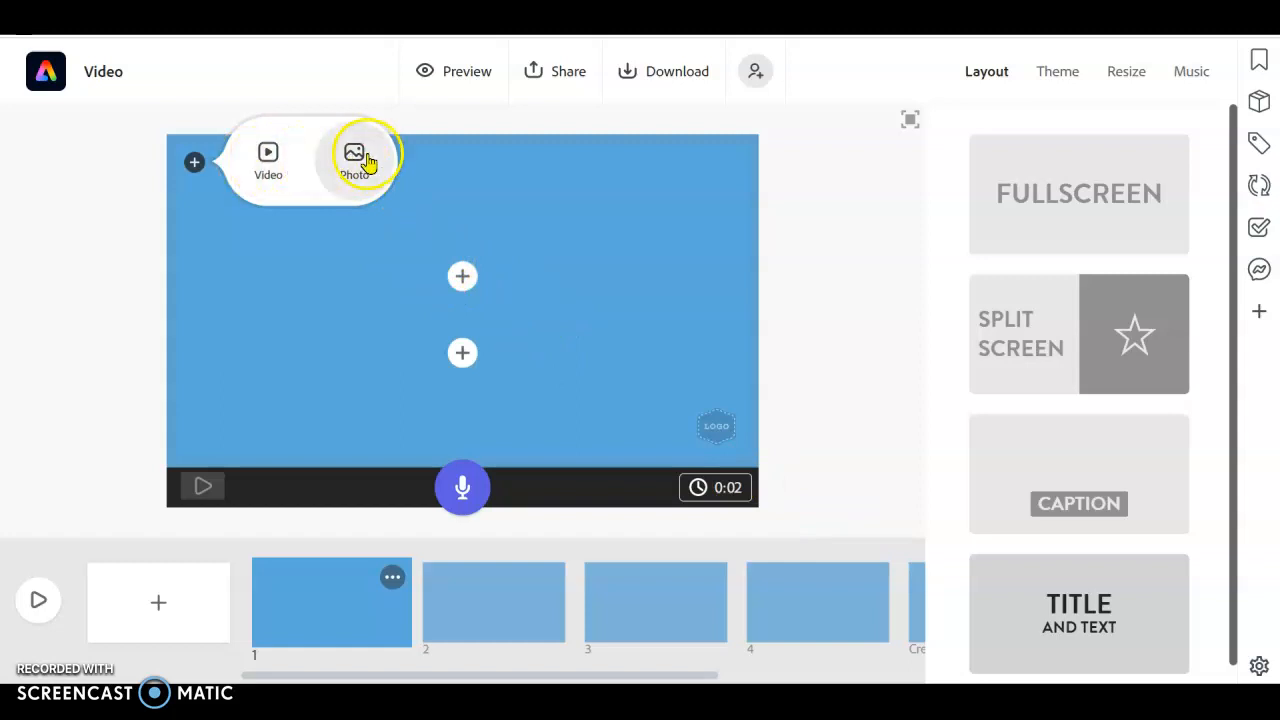
pyautogui.click(461, 277)
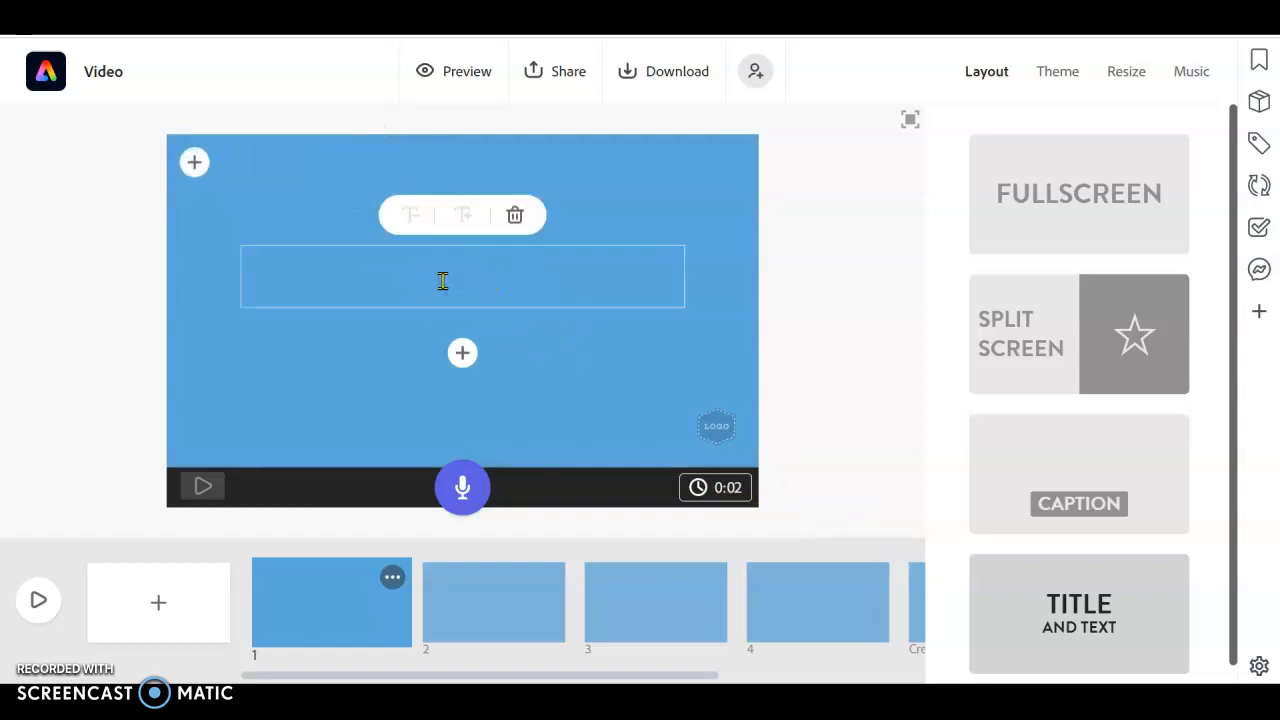
pyautogui.write('Monarch')
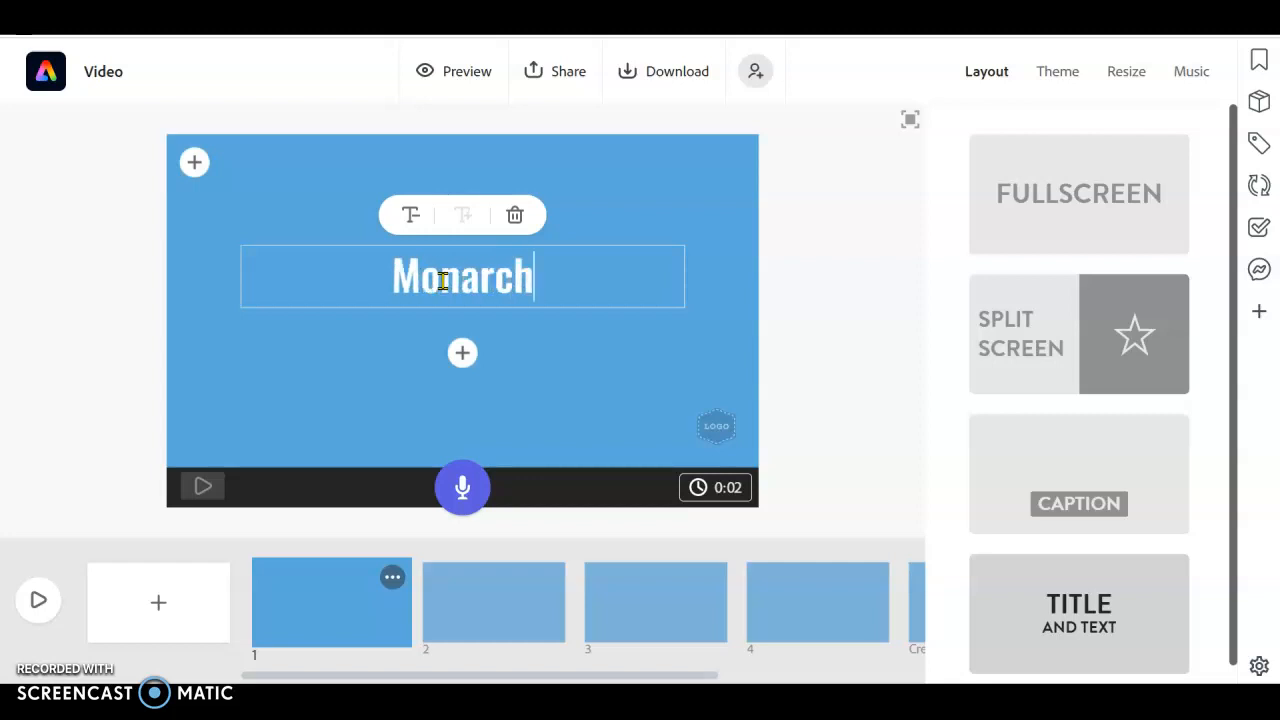
# - Add a byline with the author's name beneath the title and dismiss the text alignment tip
pyautogui.click(461, 352)
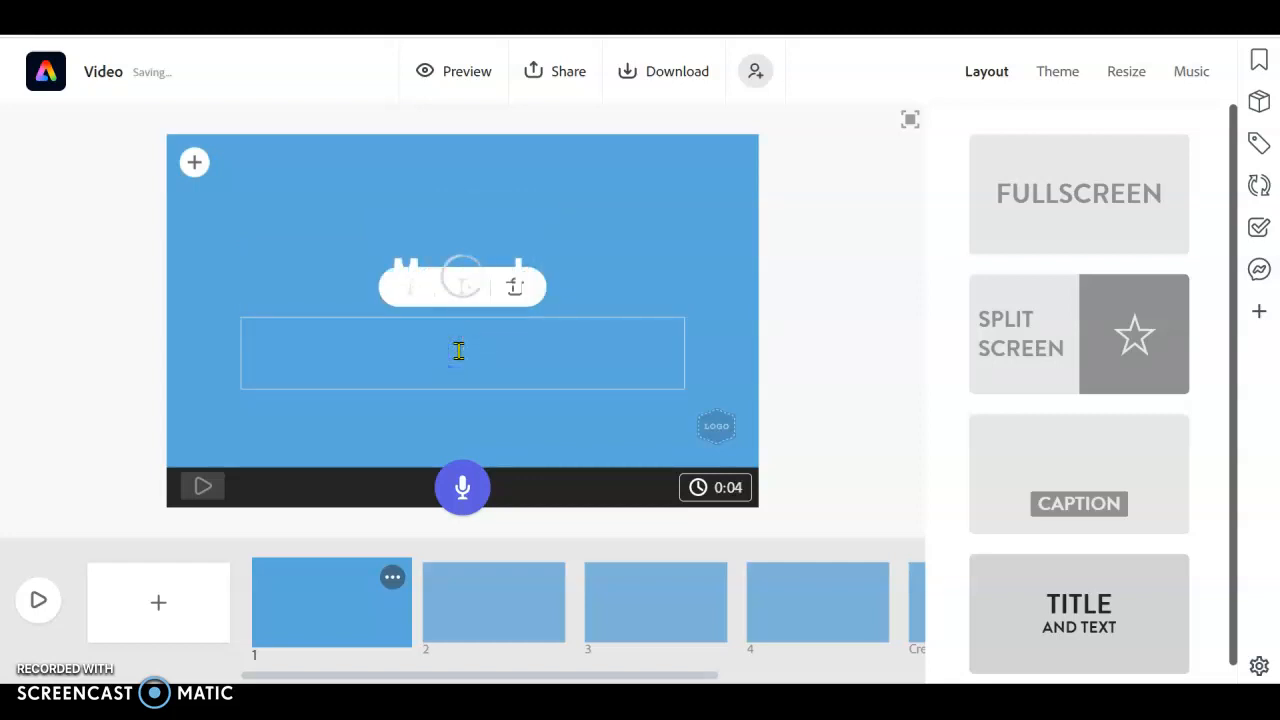
pyautogui.write('by Mrs. Soto')
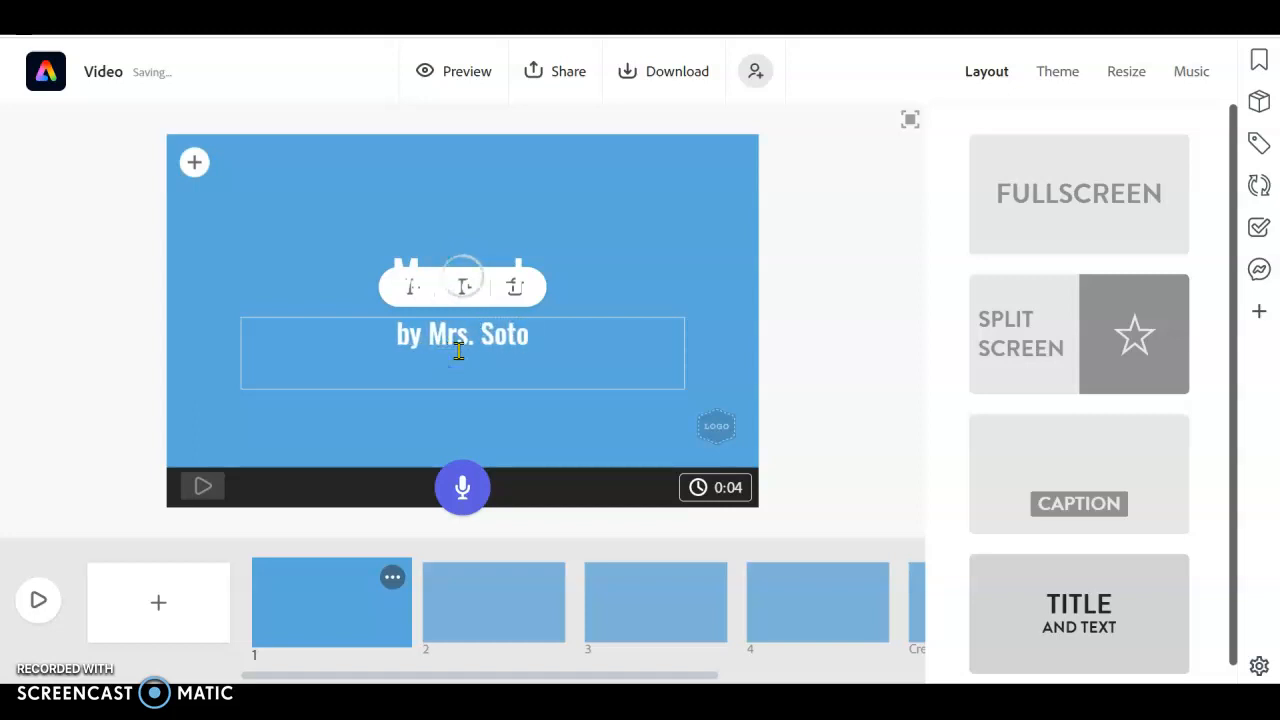
pyautogui.click(687, 234)
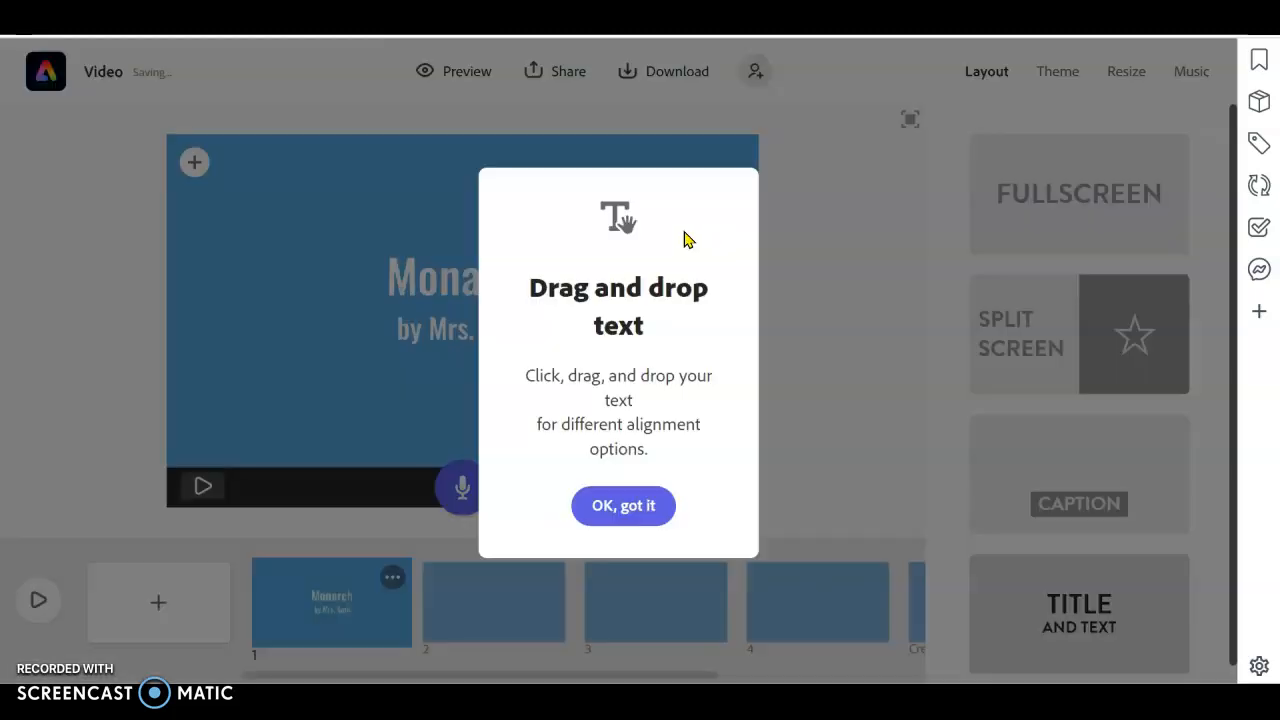
pyautogui.click(632, 505)
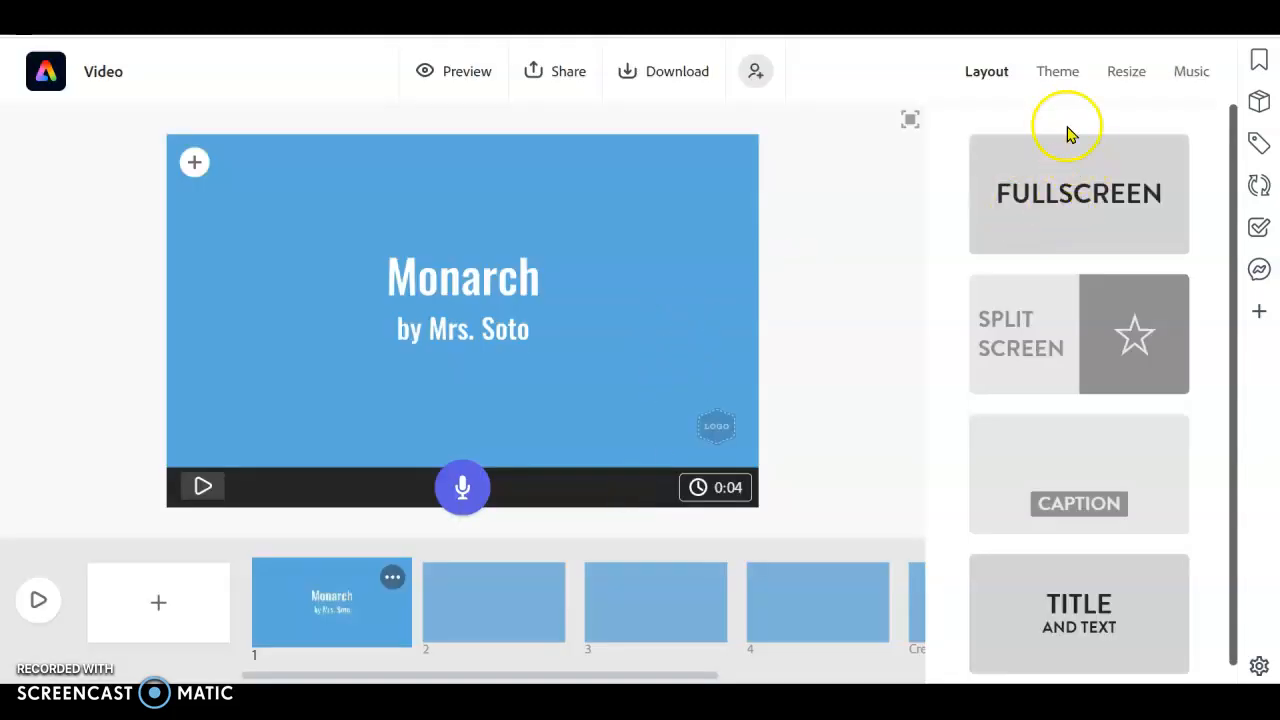
# - Look over the video's available themes, screen sizes and music tracks
pyautogui.click(1058, 71)
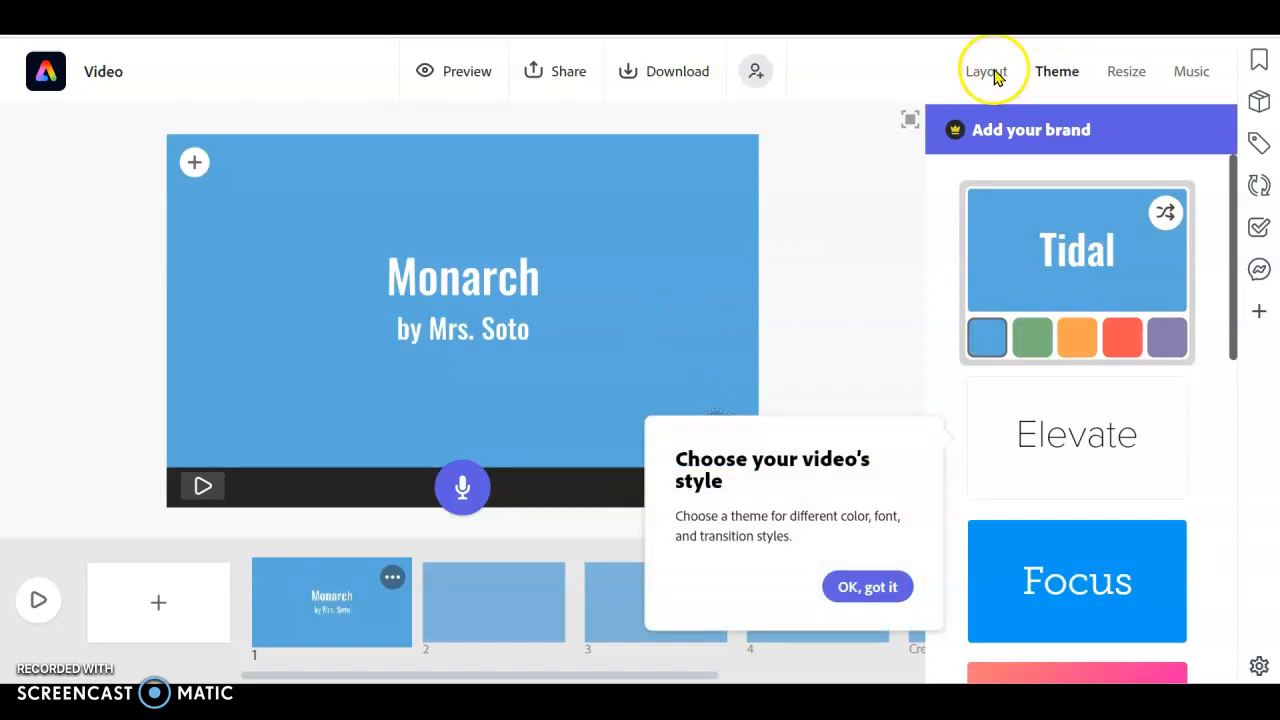
pyautogui.click(864, 586)
pyautogui.click(1124, 74)
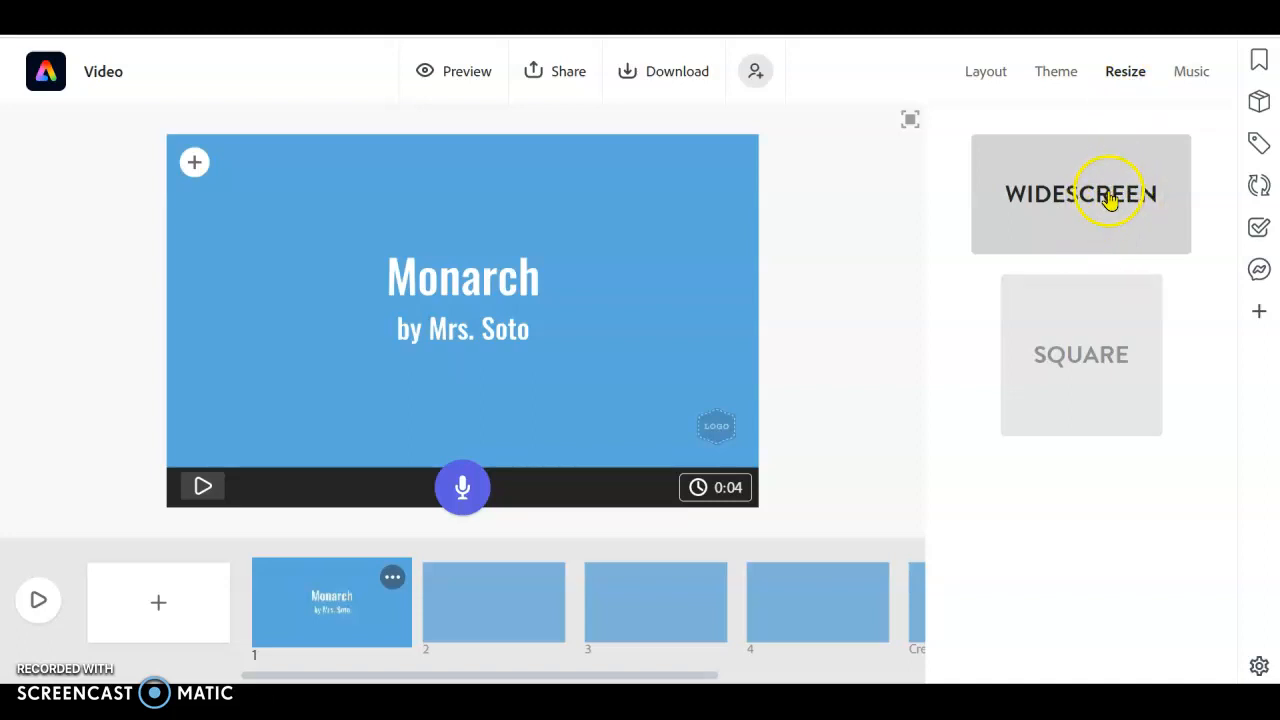
pyautogui.click(1191, 72)
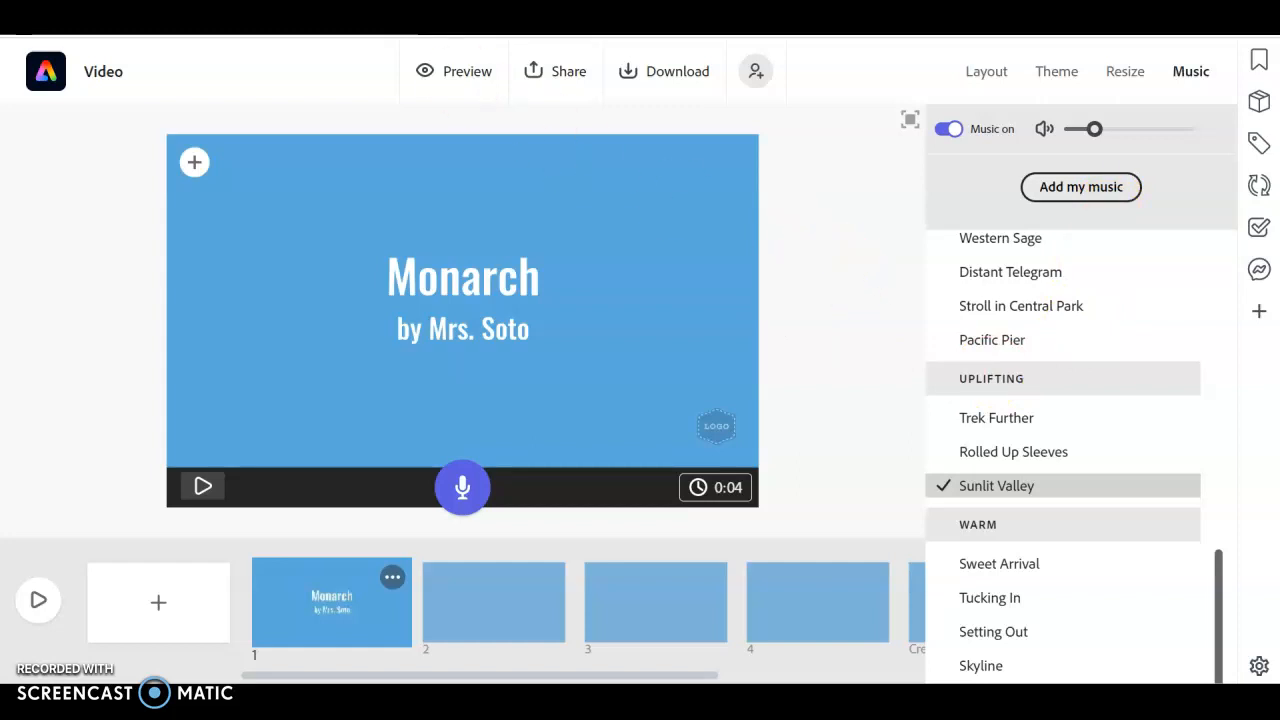
# - Switch to the Copyright Safe Sites collection and look over its royalty-free, photo editing and music sections
pyautogui.hotkey('ctrl', 'Tab')
pyautogui.scroll(-4, 874, 330)
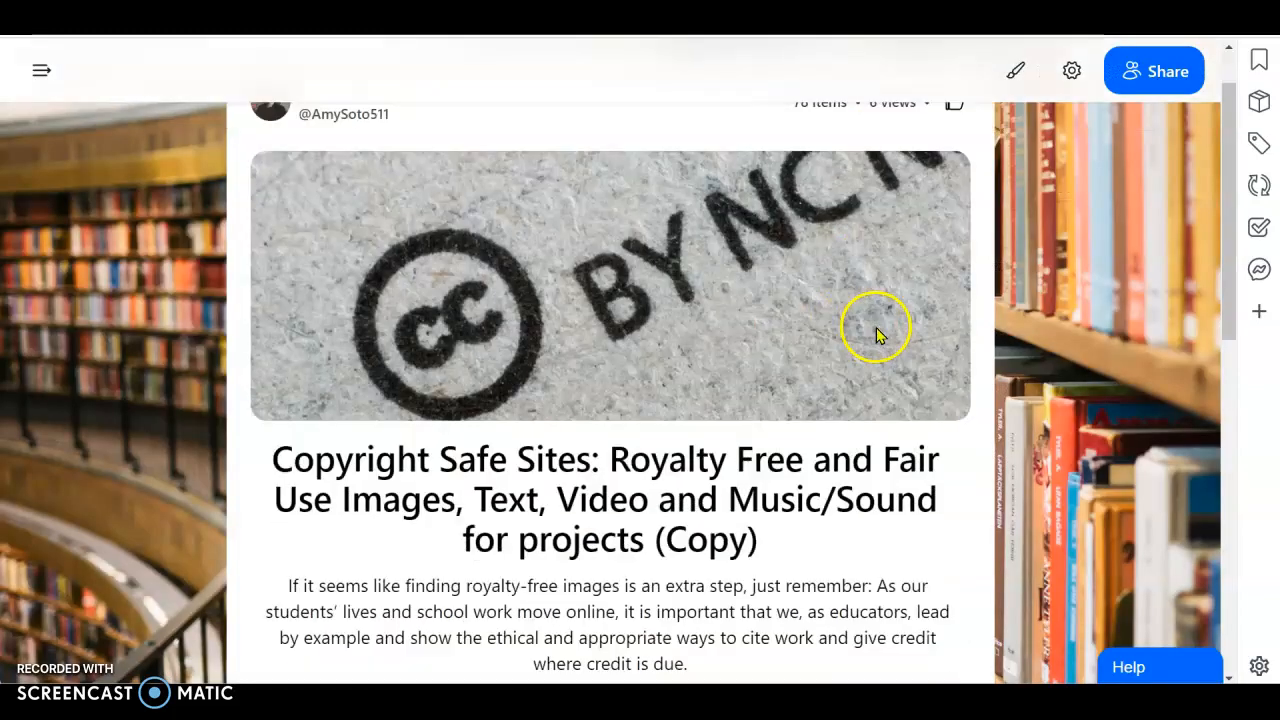
pyautogui.scroll(-1, 861, 260)
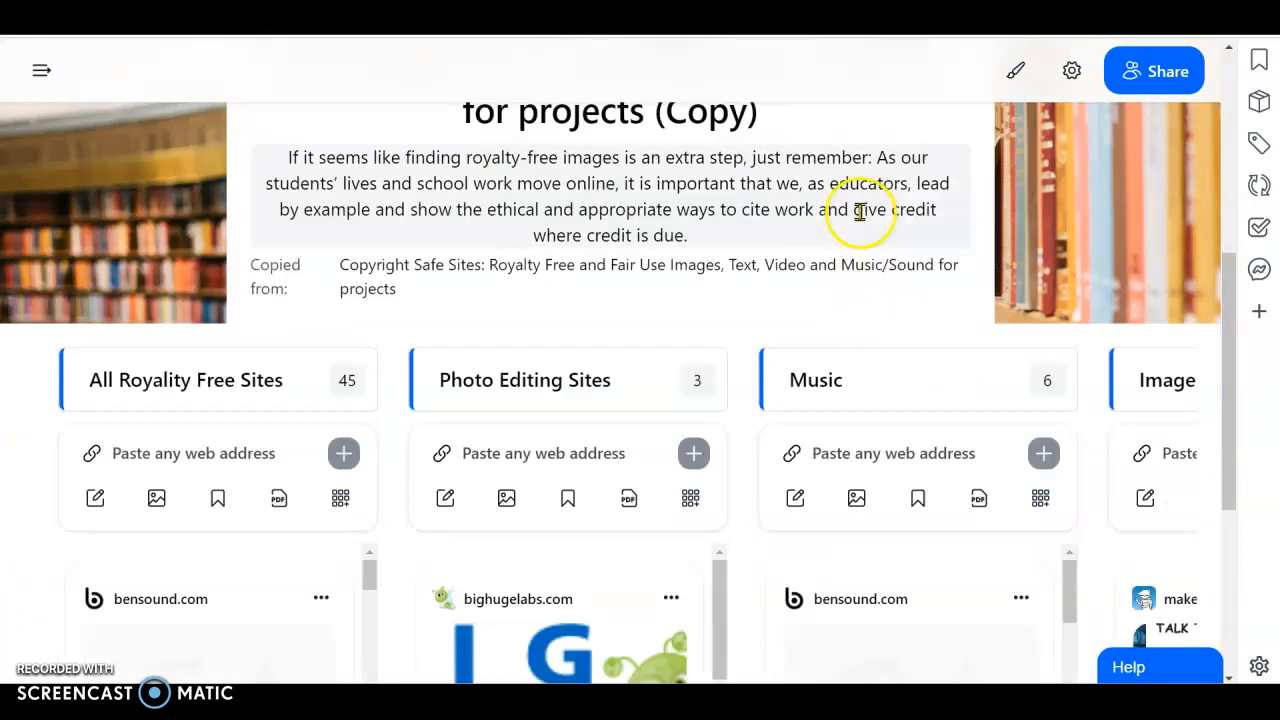
pyautogui.scroll(-2, 828, 197)
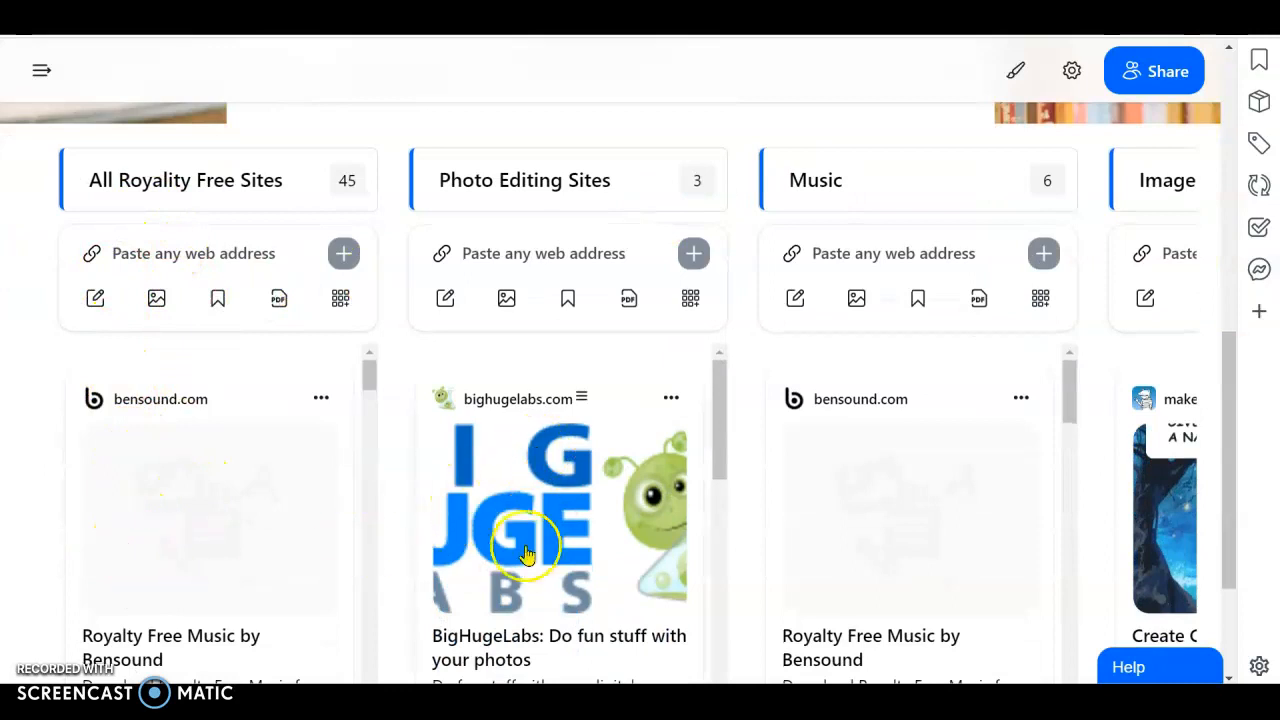
pyautogui.scroll(-3, 951, 480)
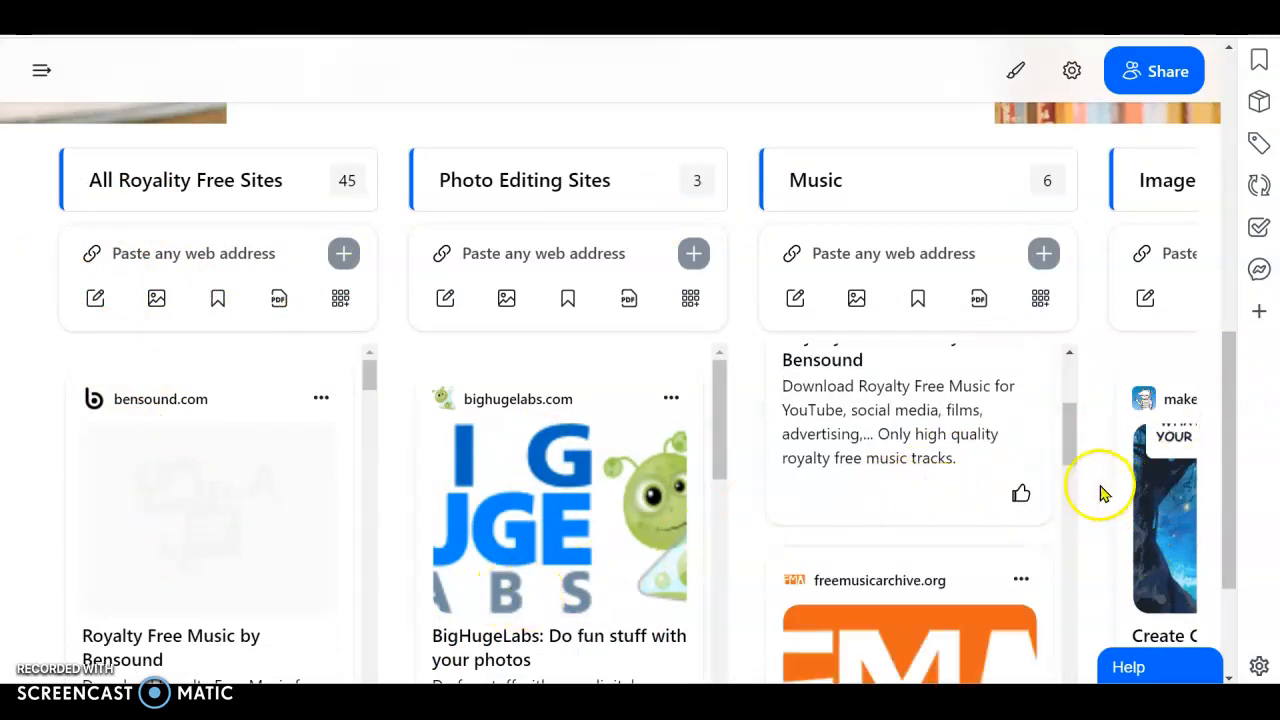
pyautogui.scroll(6, 508, 392)
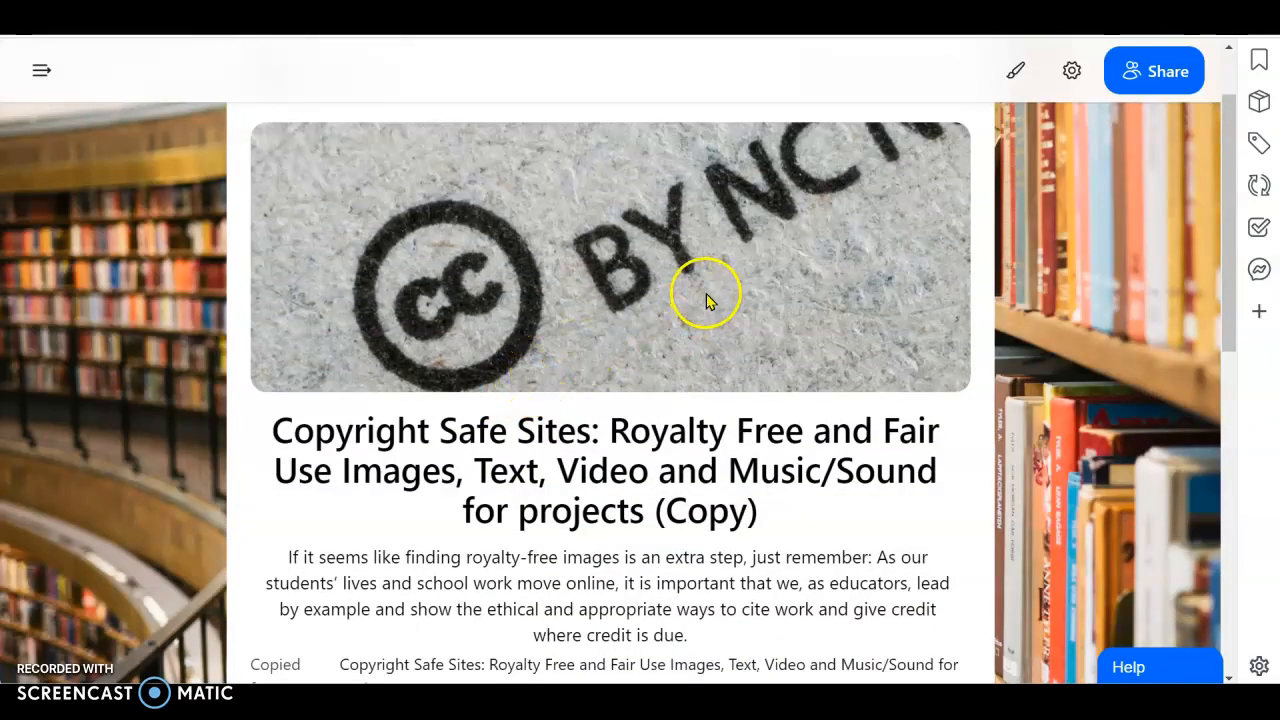
pyautogui.scroll(-3, 706, 298)
pyautogui.scroll(3, 697, 286)
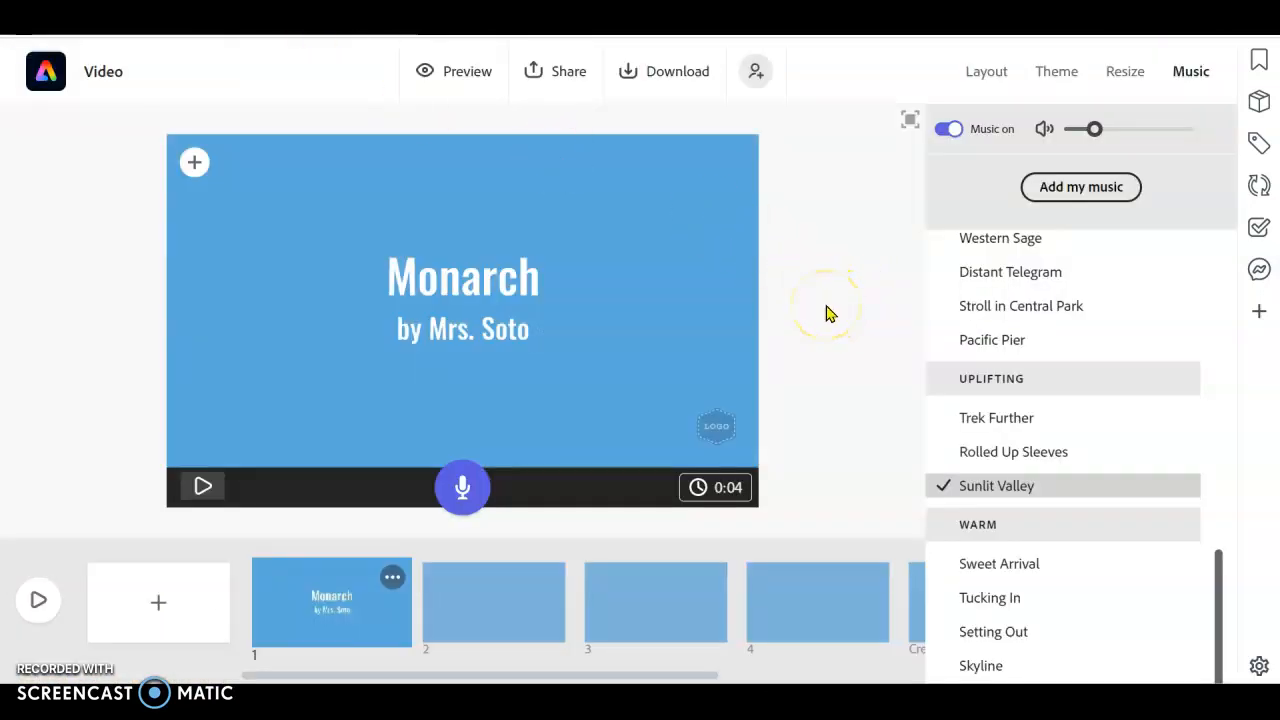
# - Apply the Mega theme to the video and set its colour to orange
pyautogui.click(1076, 78)
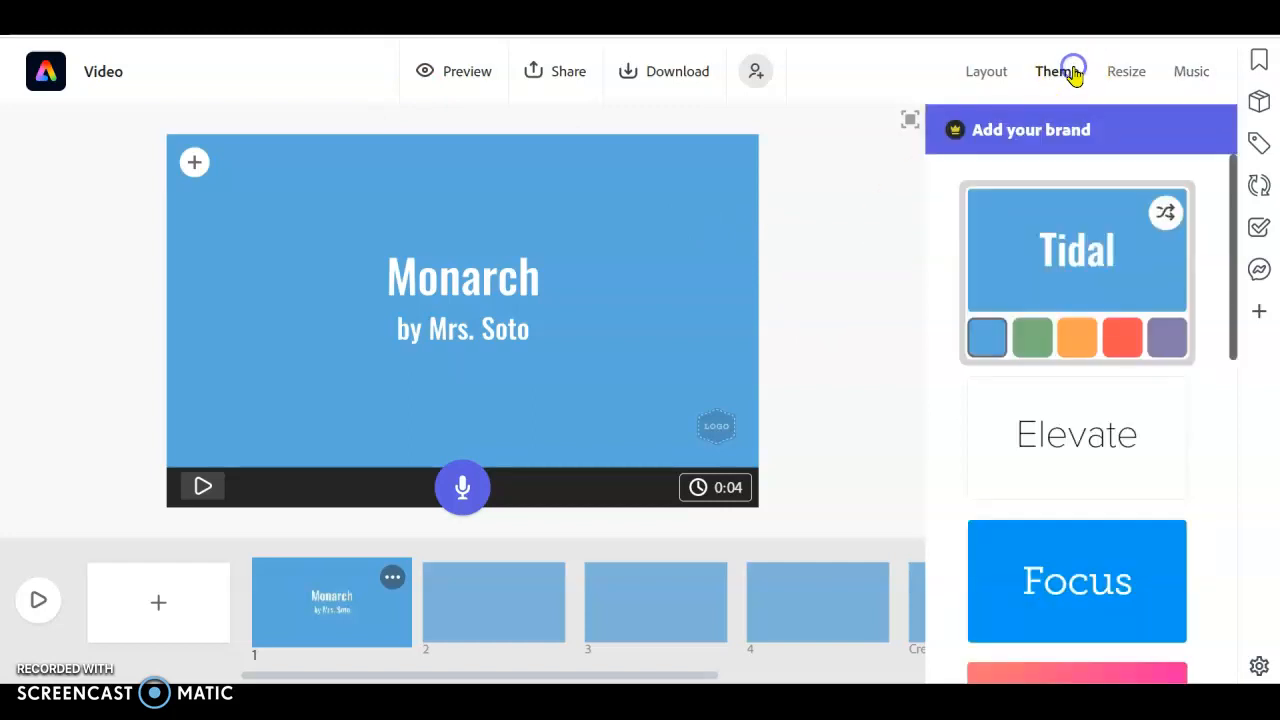
pyautogui.scroll(-1, 957, 449)
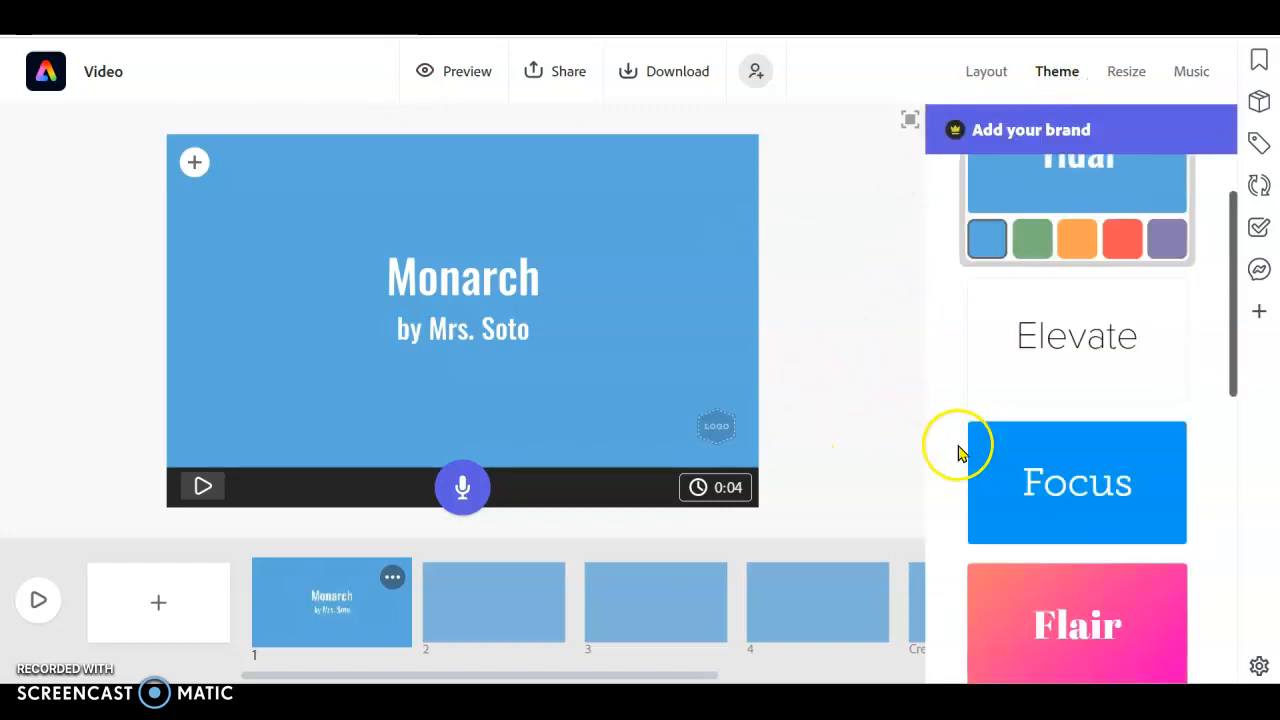
pyautogui.scroll(-2, 1128, 471)
pyautogui.scroll(-5, 1128, 487)
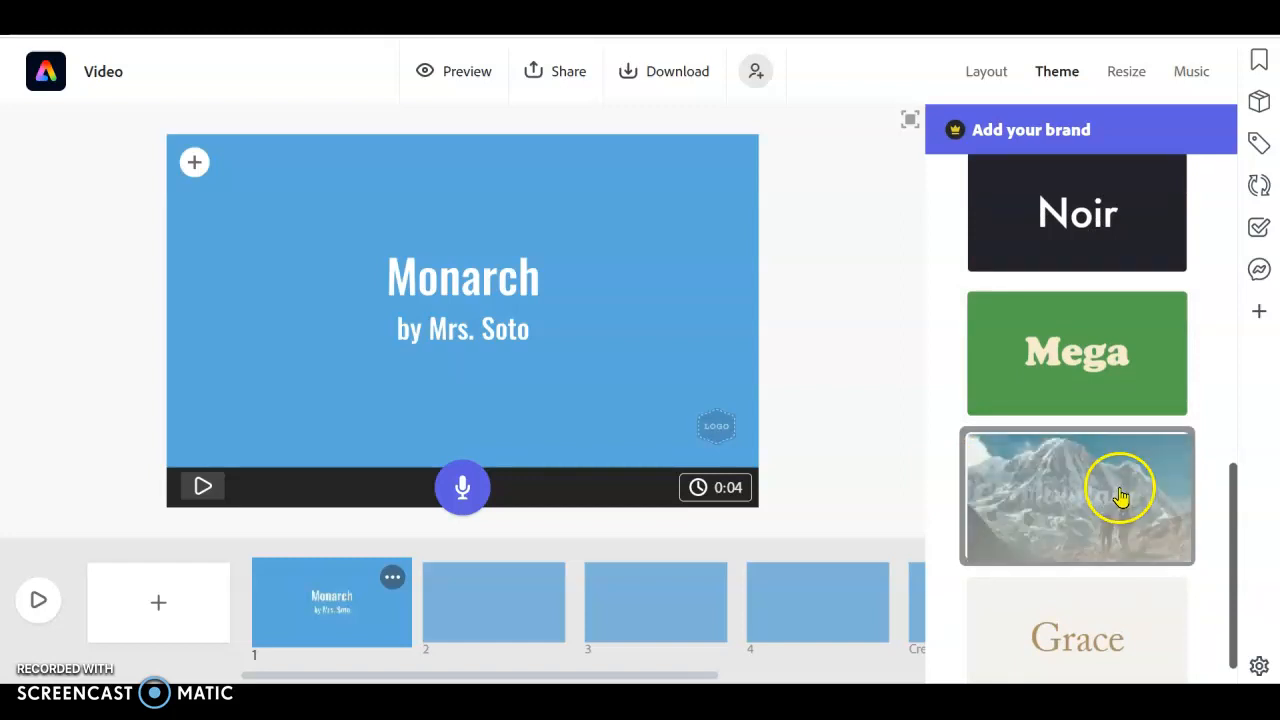
pyautogui.click(1102, 355)
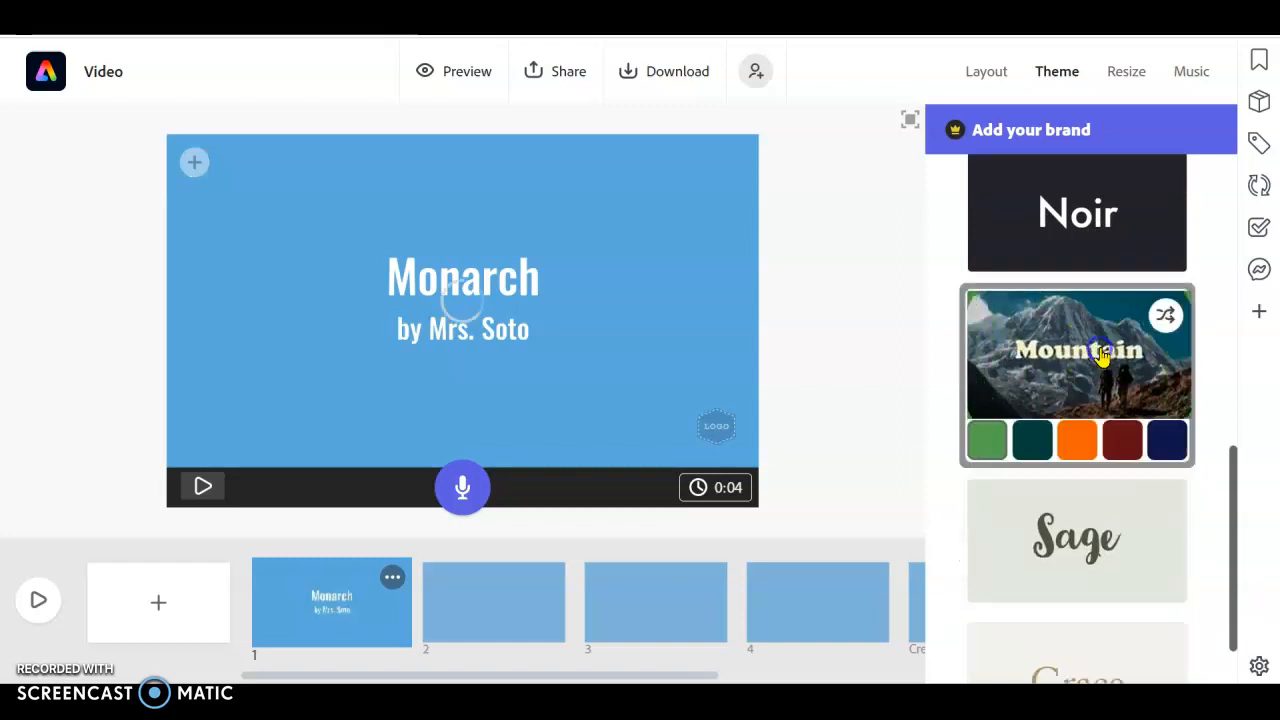
pyautogui.click(1120, 373)
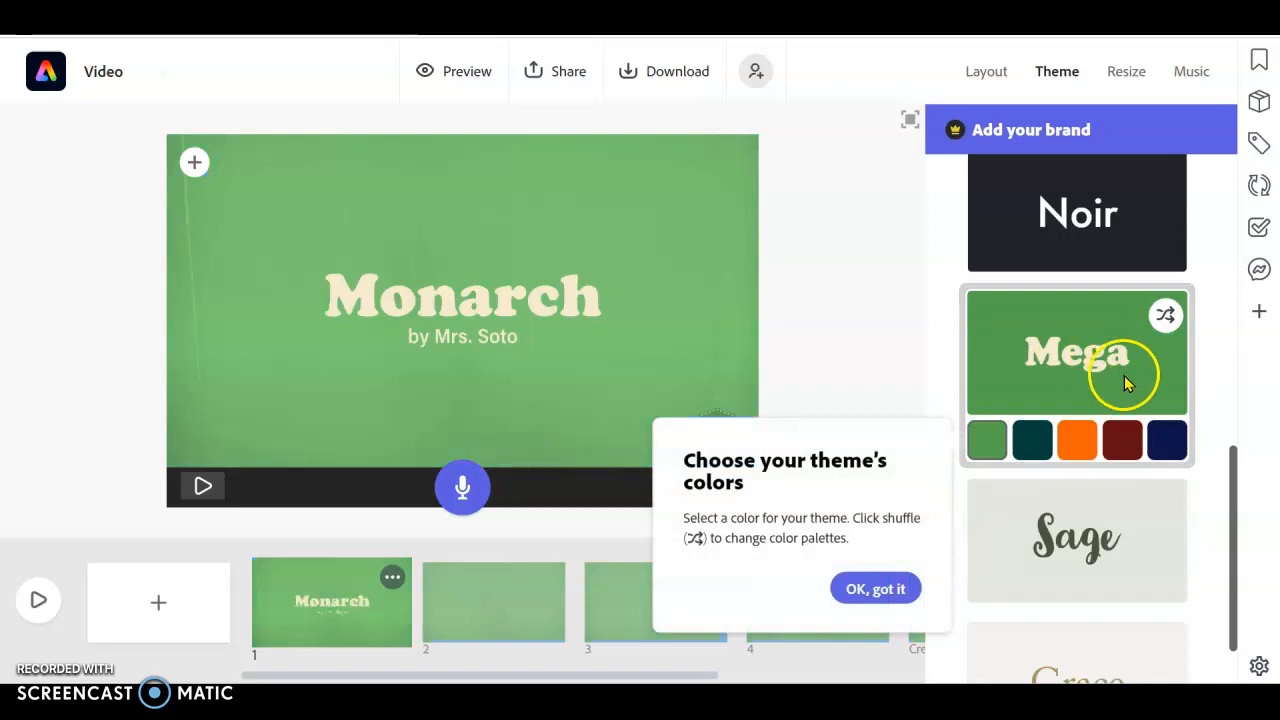
pyautogui.click(1075, 445)
pyautogui.click(1072, 445)
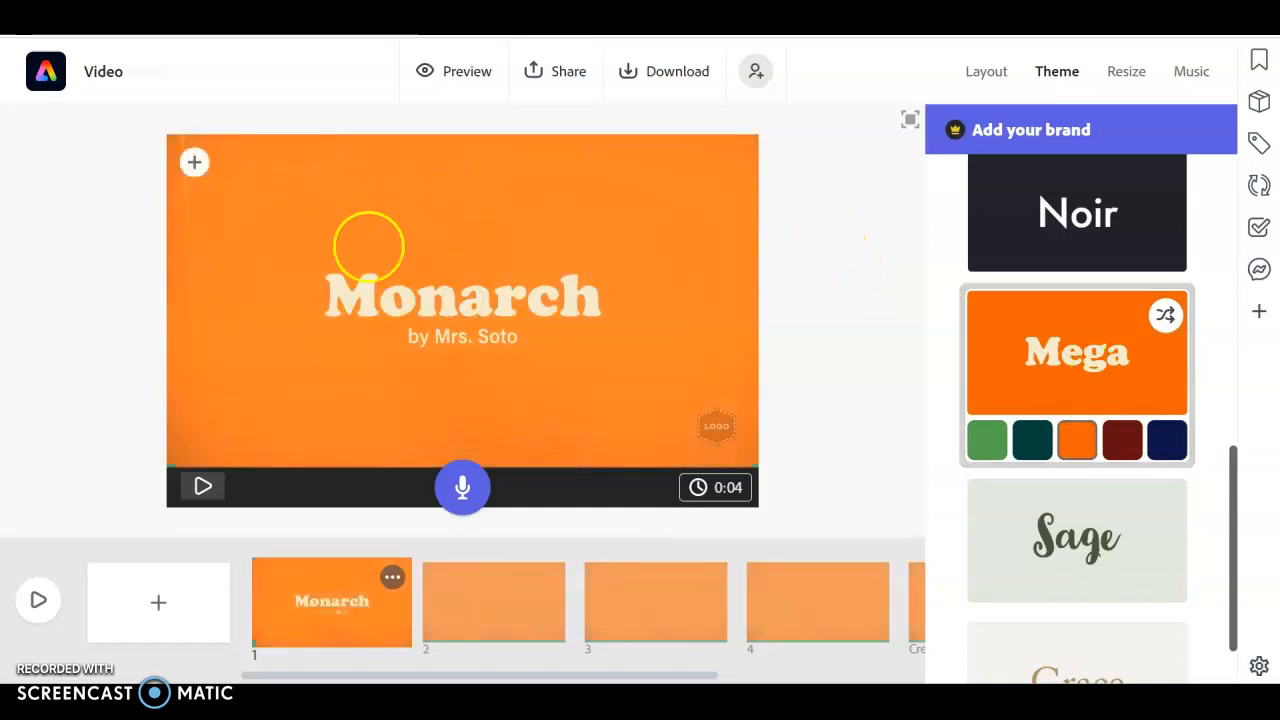
# - Open the background photo search for the title slide and search Adobe Stock for "butterflies"
pyautogui.click(195, 164)
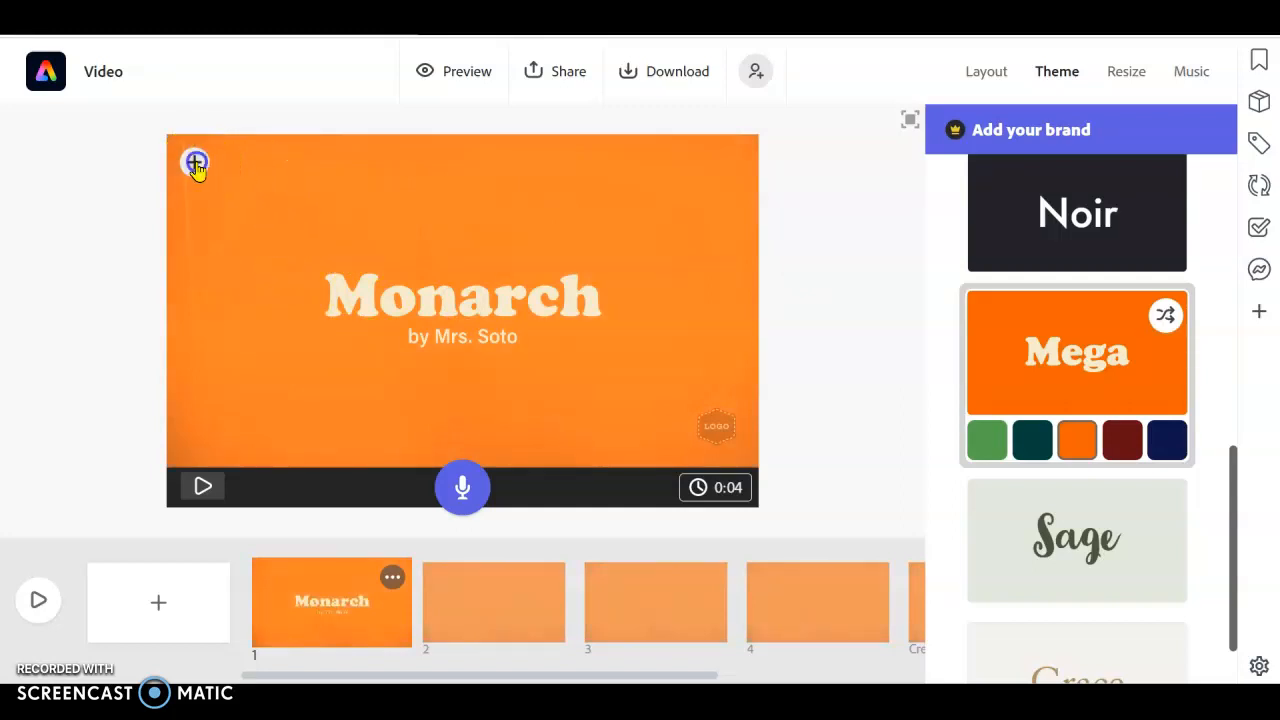
pyautogui.click(354, 157)
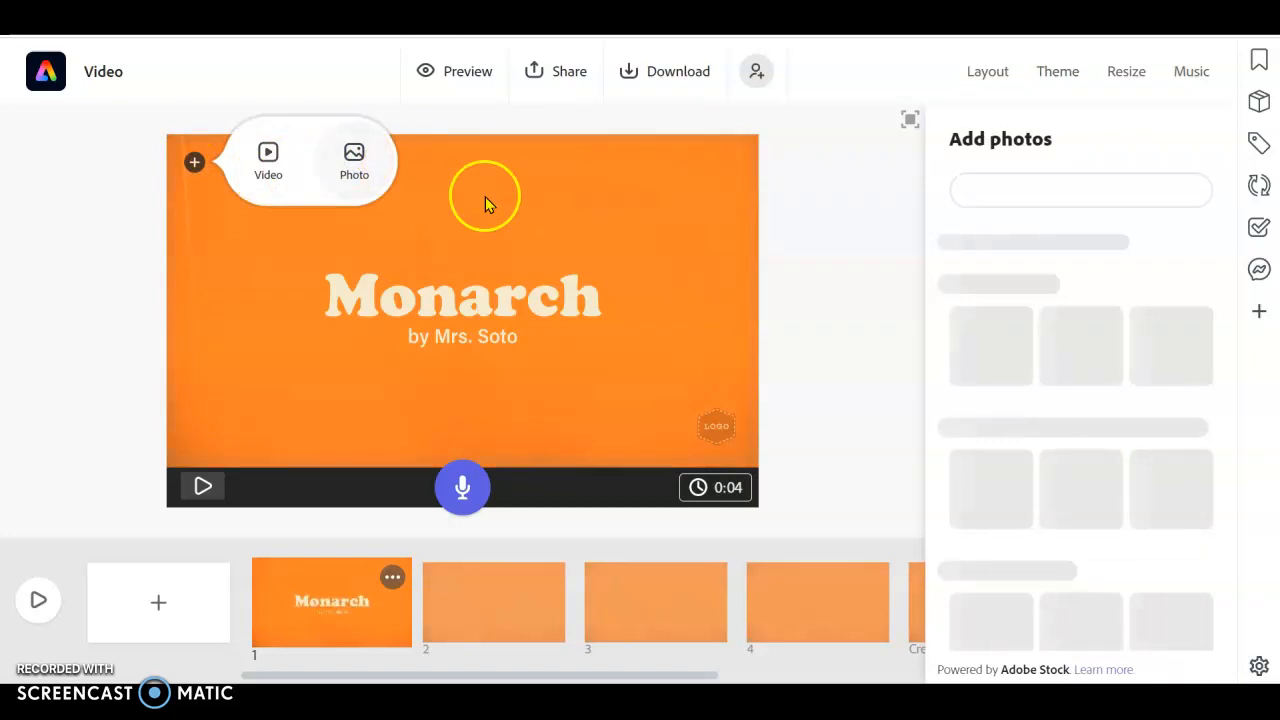
pyautogui.click(523, 194)
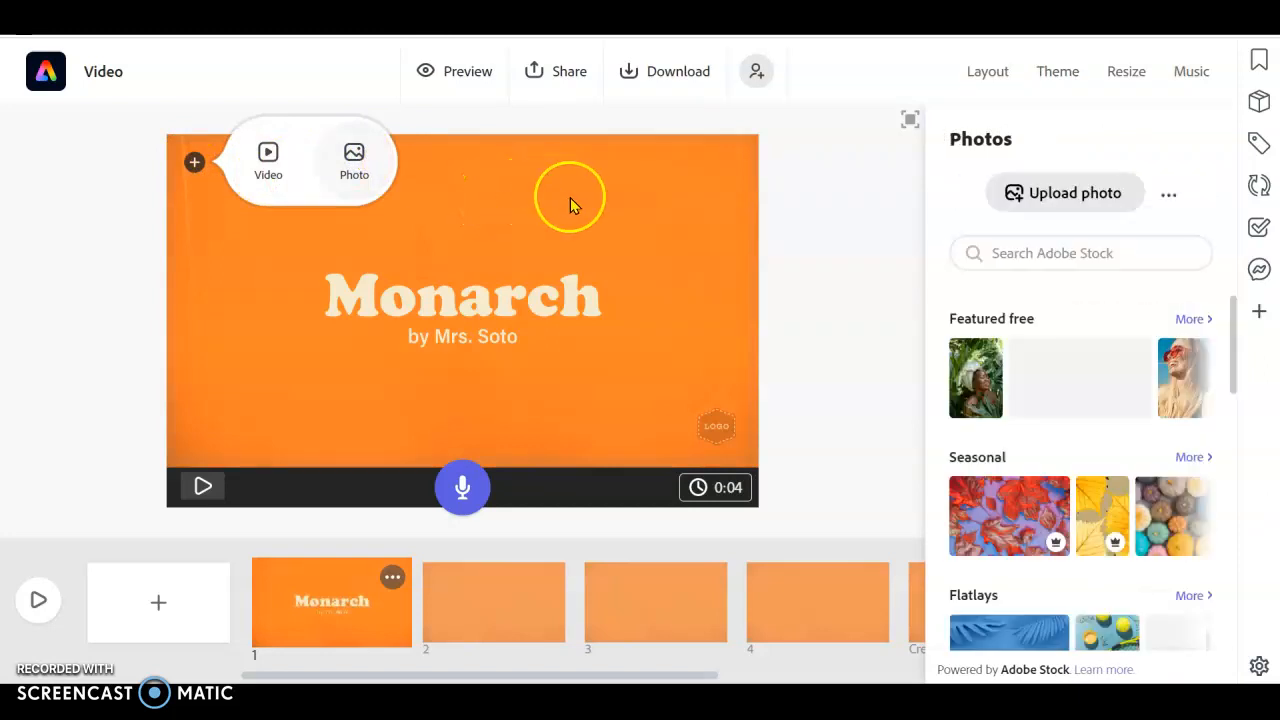
pyautogui.click(1026, 252)
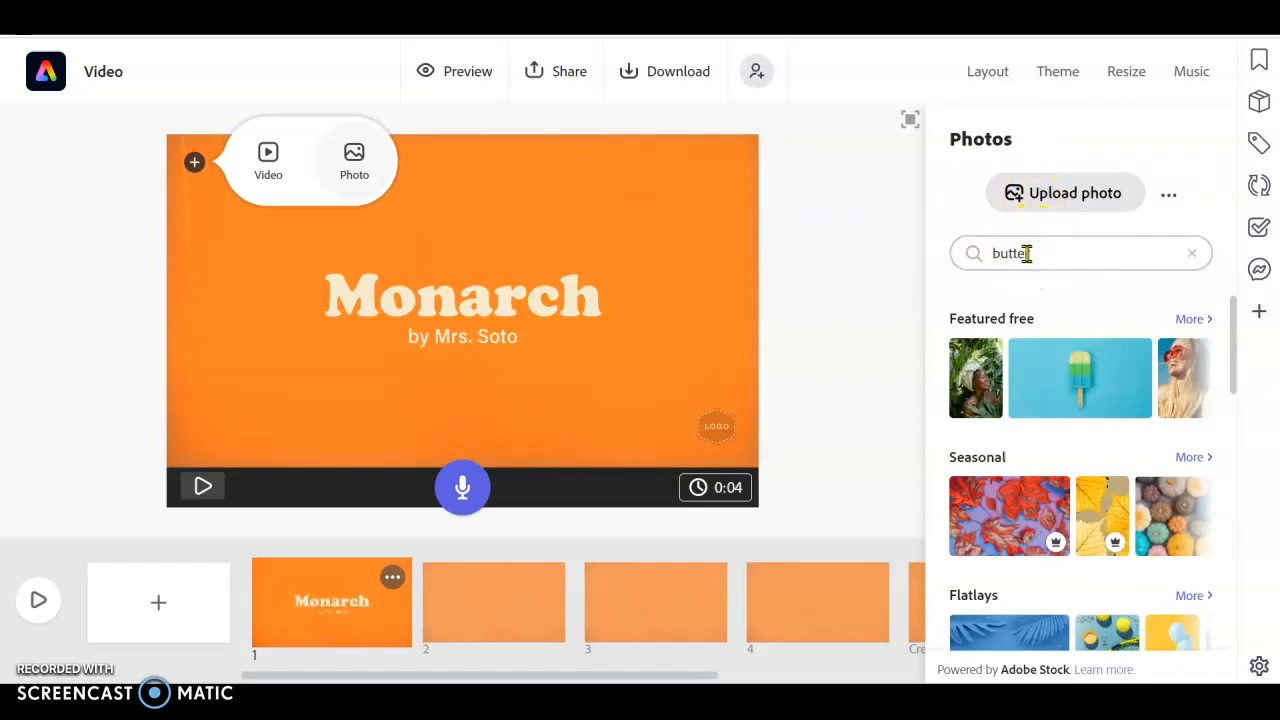
pyautogui.press('Return')
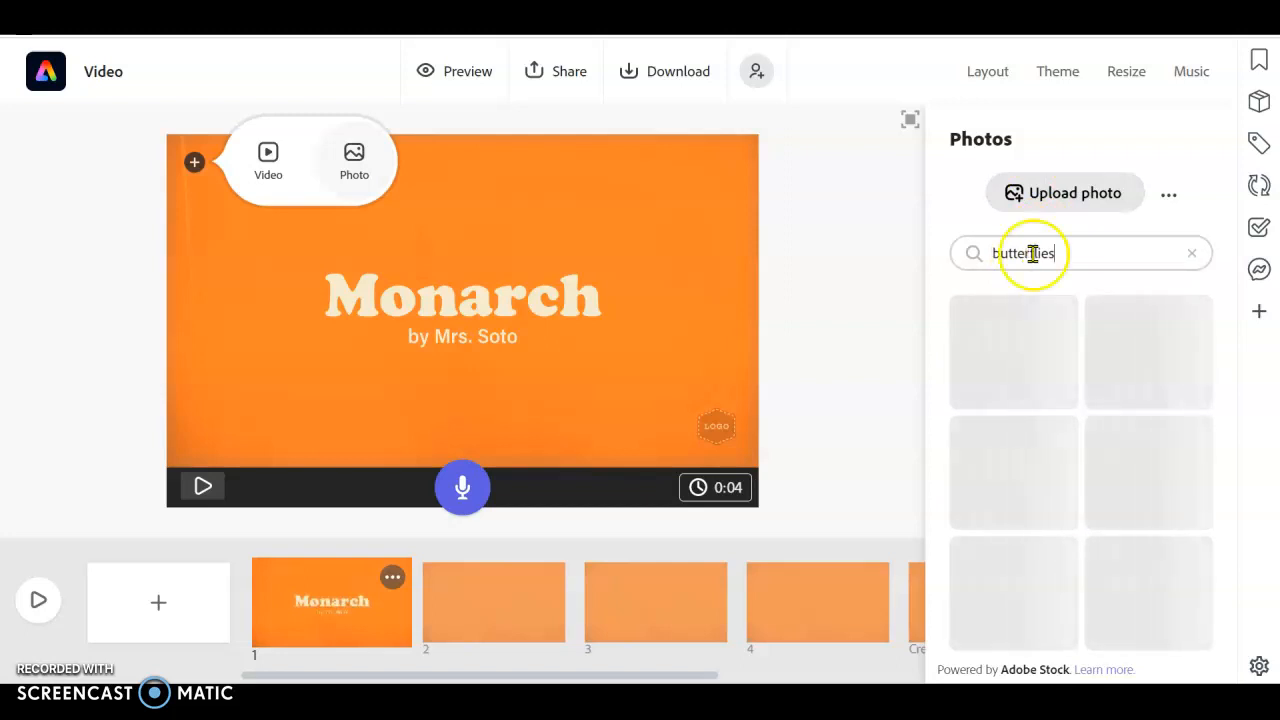
# - Set the photo of orange monarchs against a cloudy blue sky as the title slide's background
pyautogui.click(1057, 201)
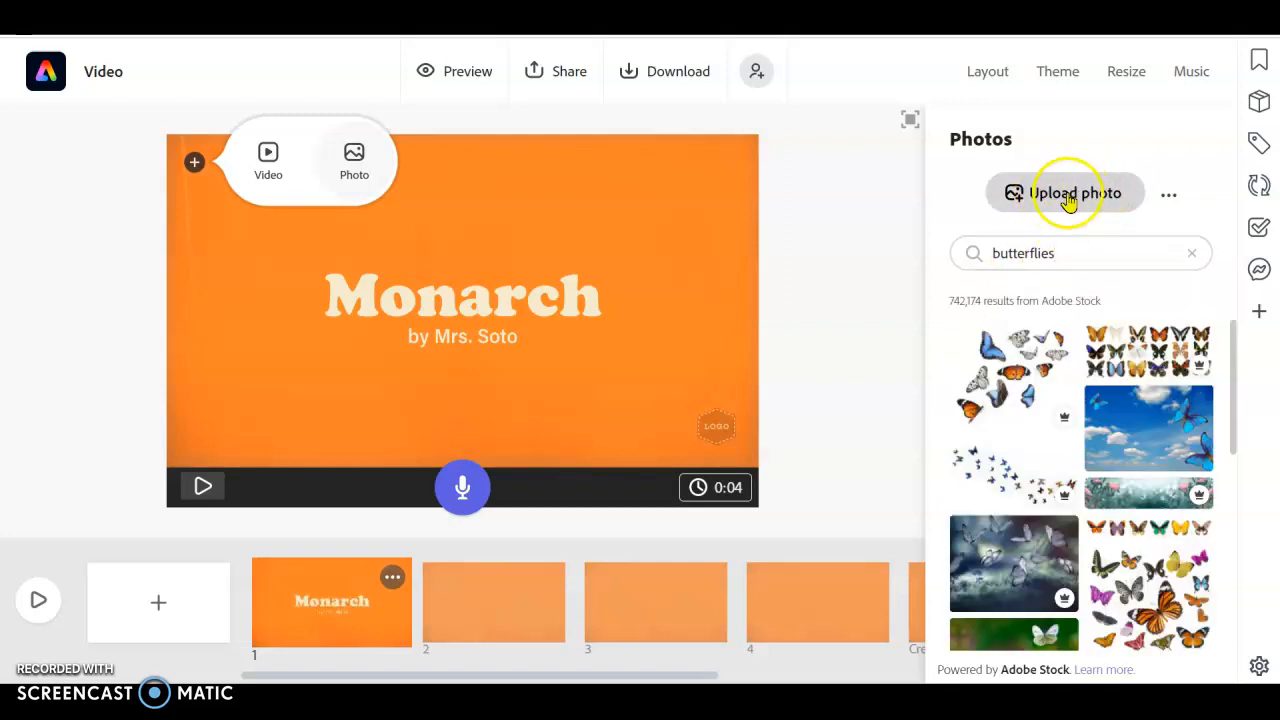
pyautogui.scroll(-3, 1030, 380)
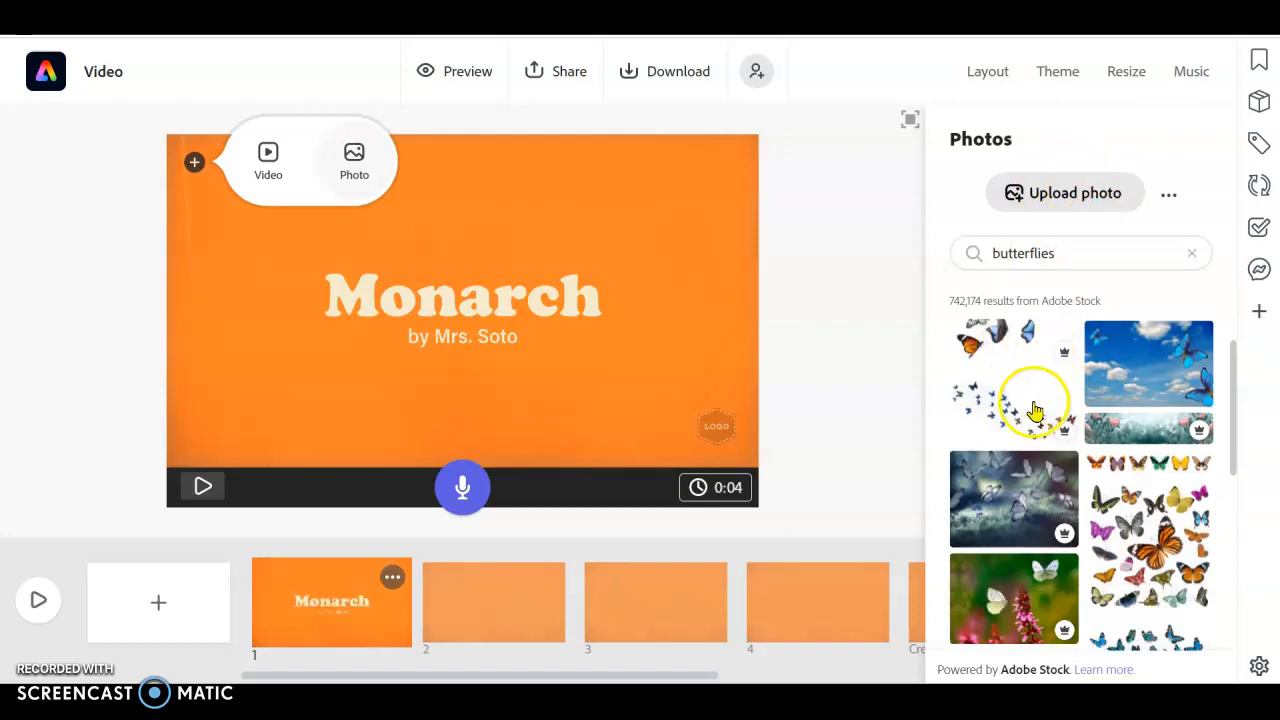
pyautogui.scroll(-2, 1003, 470)
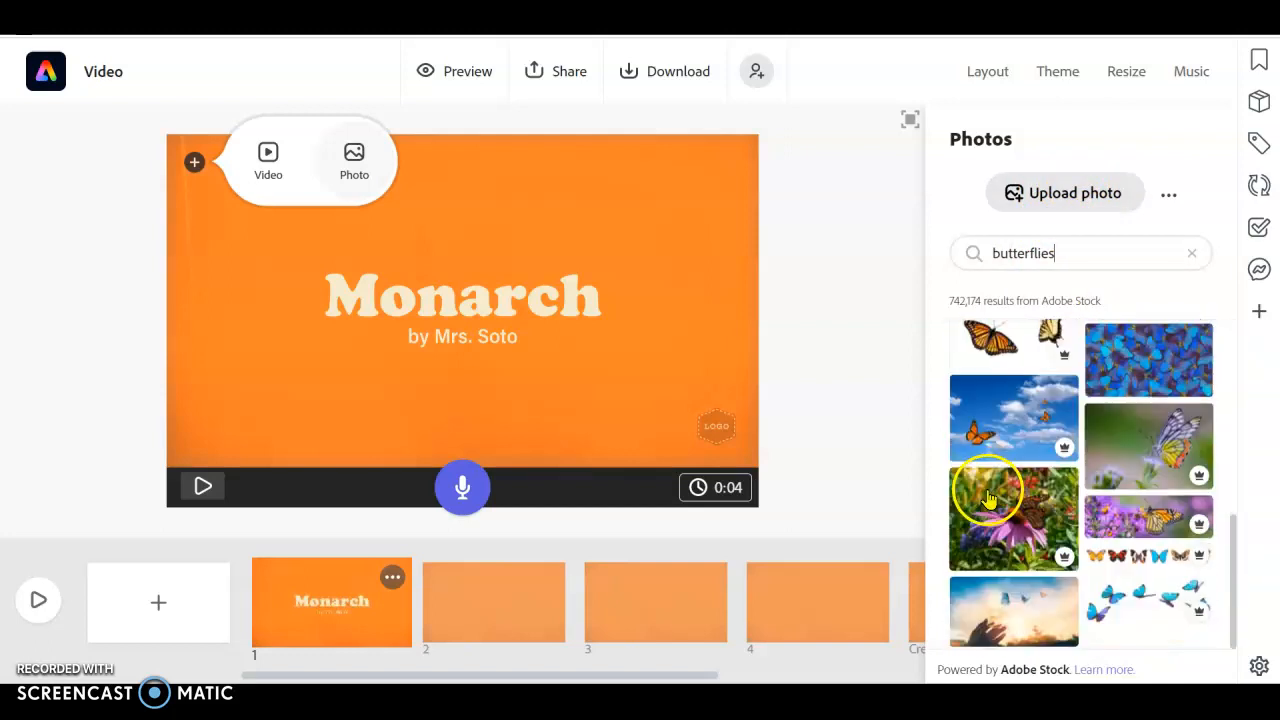
pyautogui.click(999, 421)
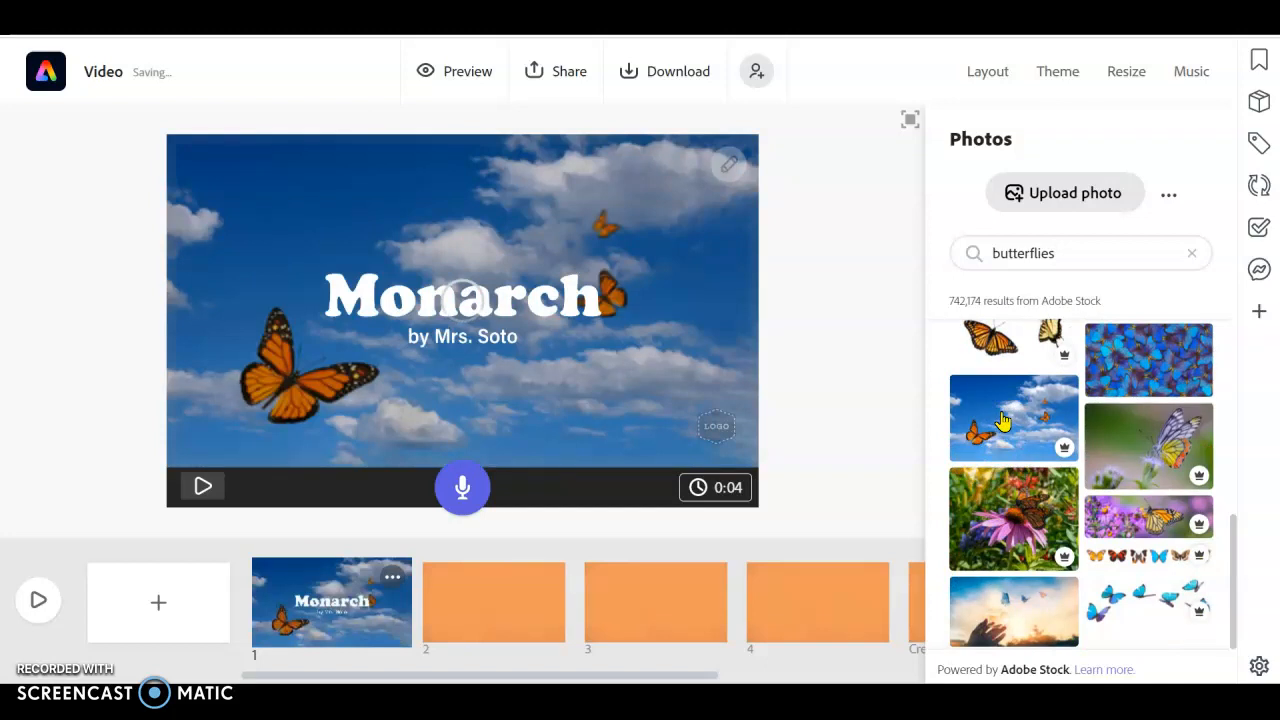
pyautogui.moveTo(1067, 454)
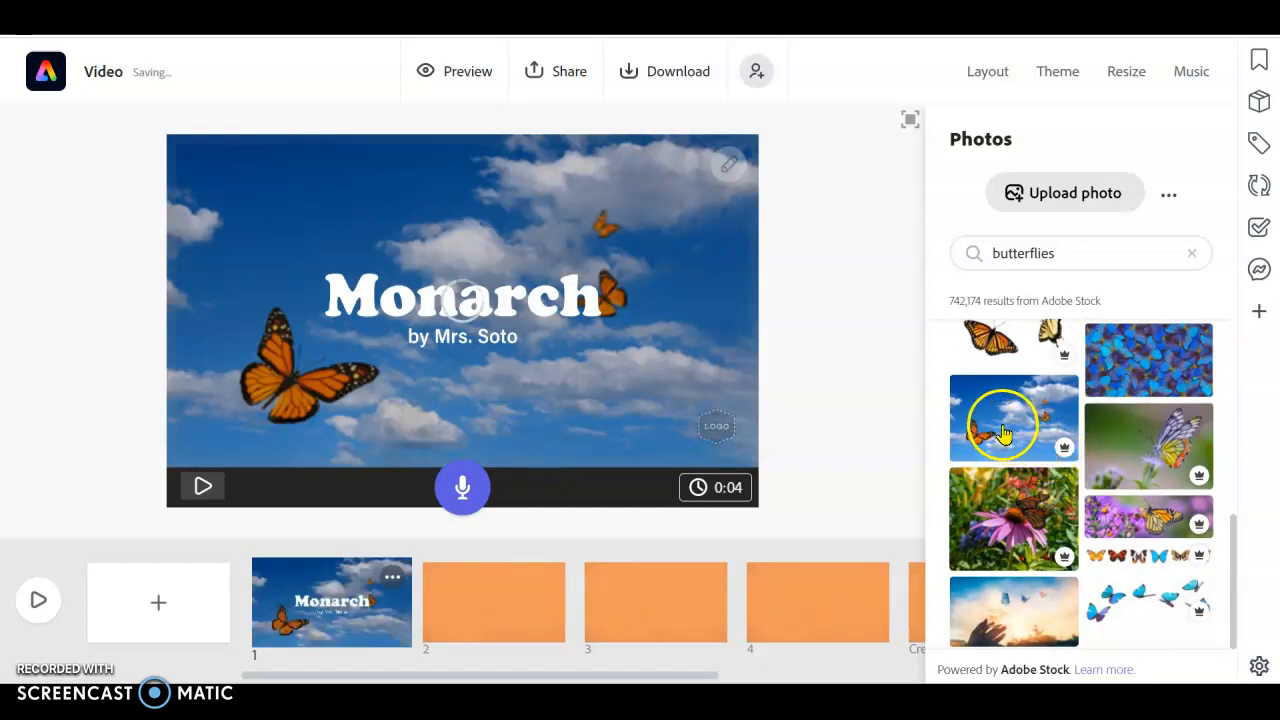
# - Replace the title slide's background with the free photo of blue butterflies against a cloudy sky
pyautogui.scroll(10, 1002, 430)
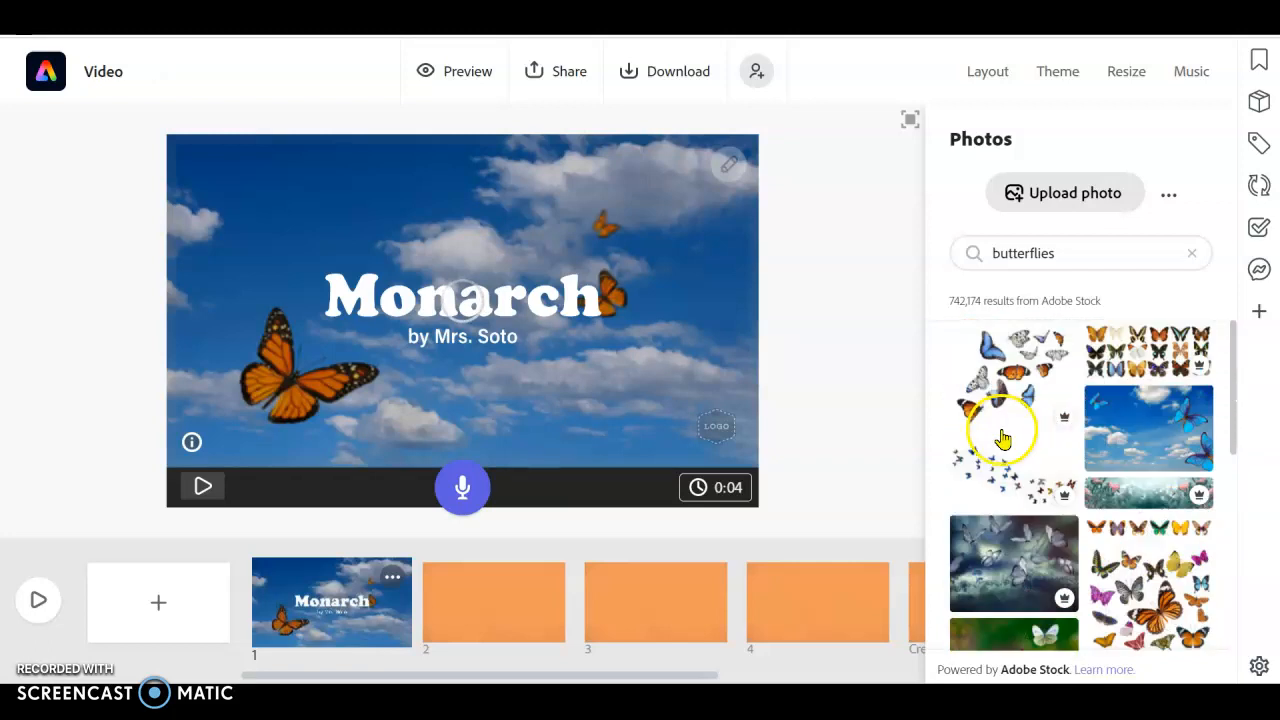
pyautogui.click(1130, 422)
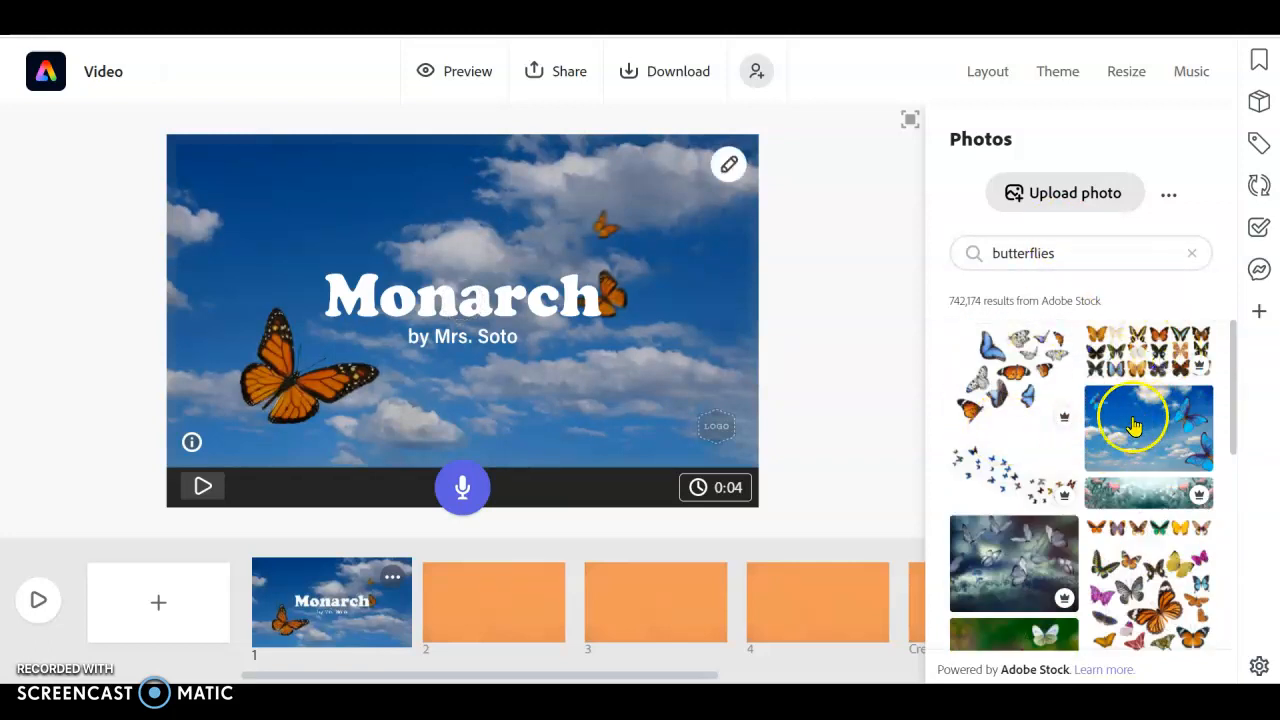
pyautogui.click(1166, 425)
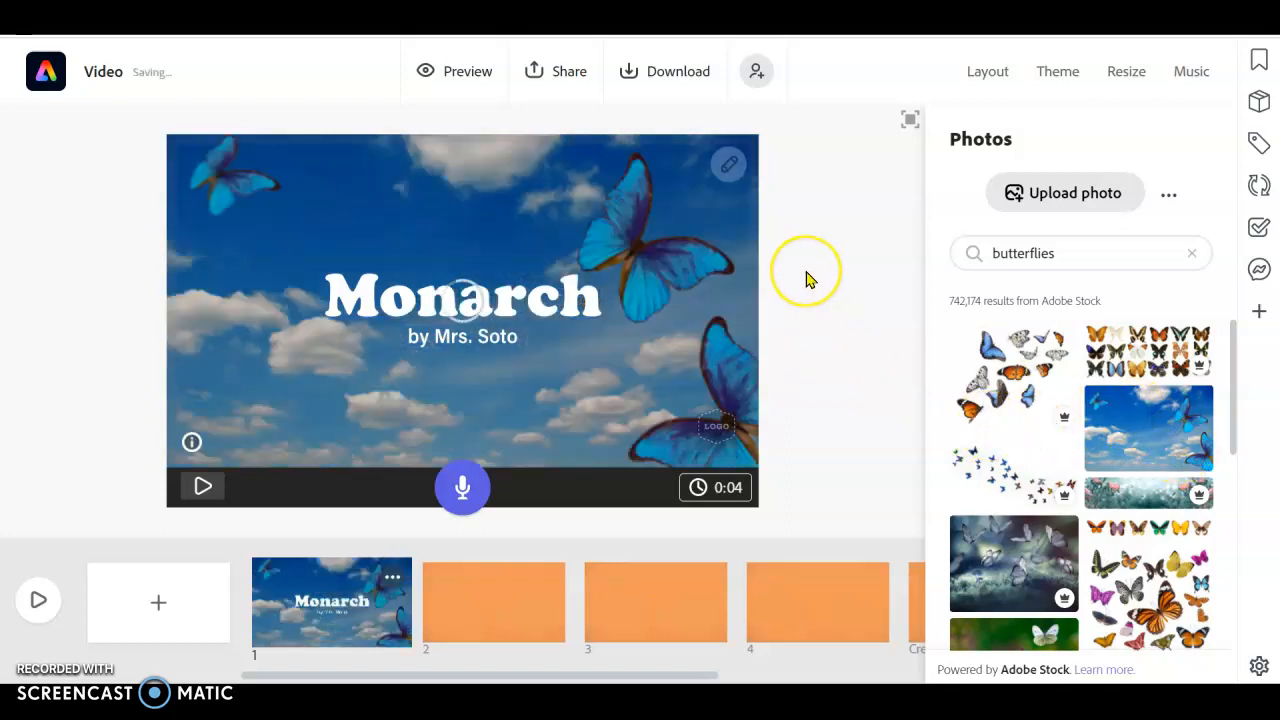
# - Try the Split Screen and Fullscreen layouts on slide 2
pyautogui.click(468, 592)
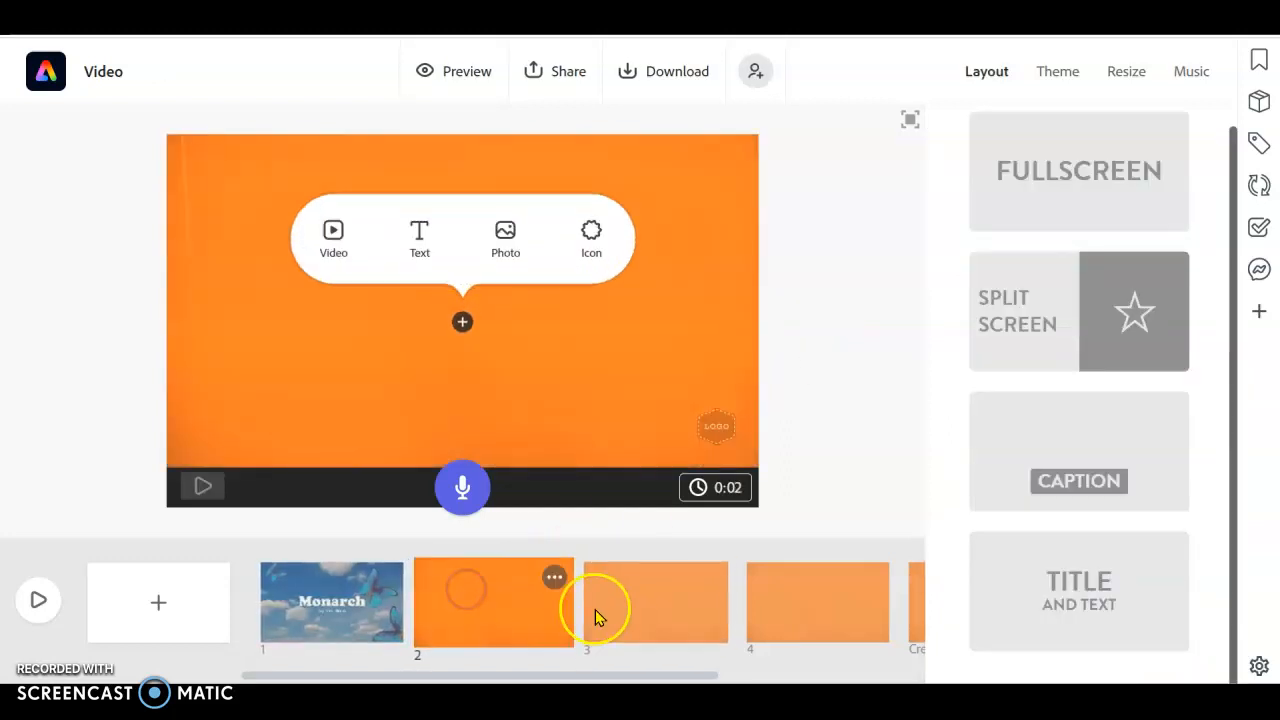
pyautogui.click(614, 602)
pyautogui.click(505, 590)
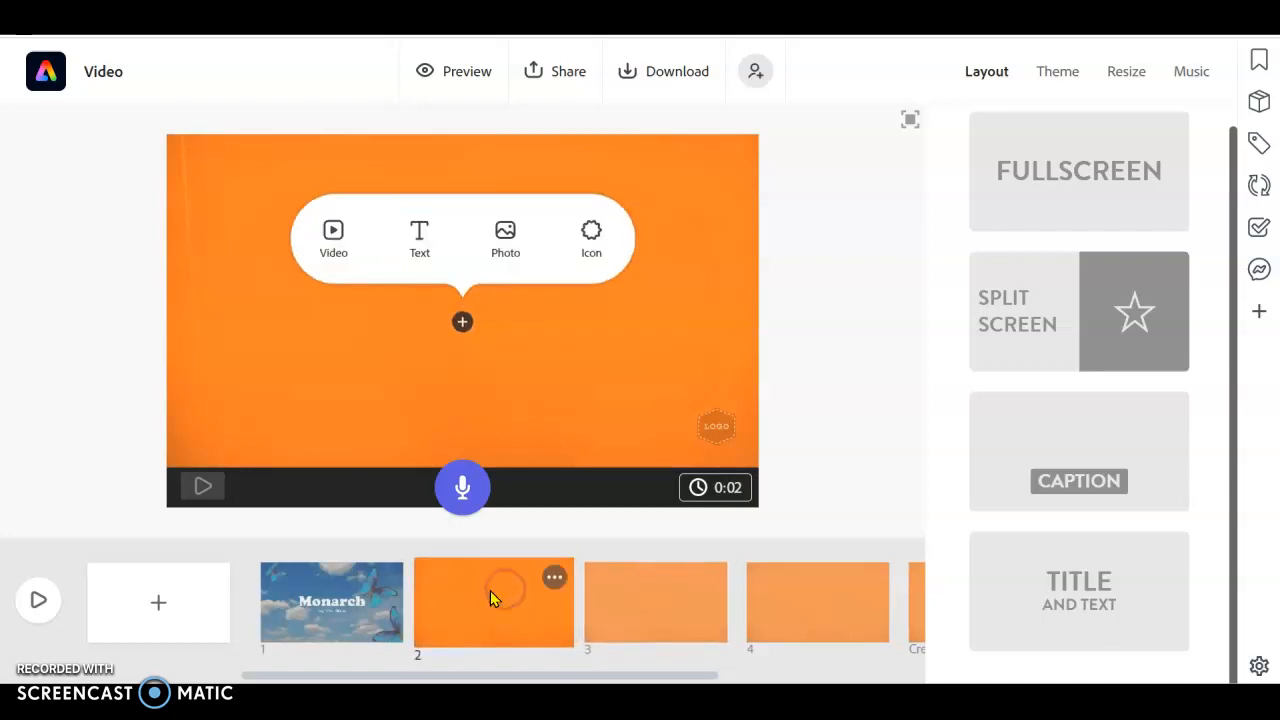
pyautogui.click(1104, 350)
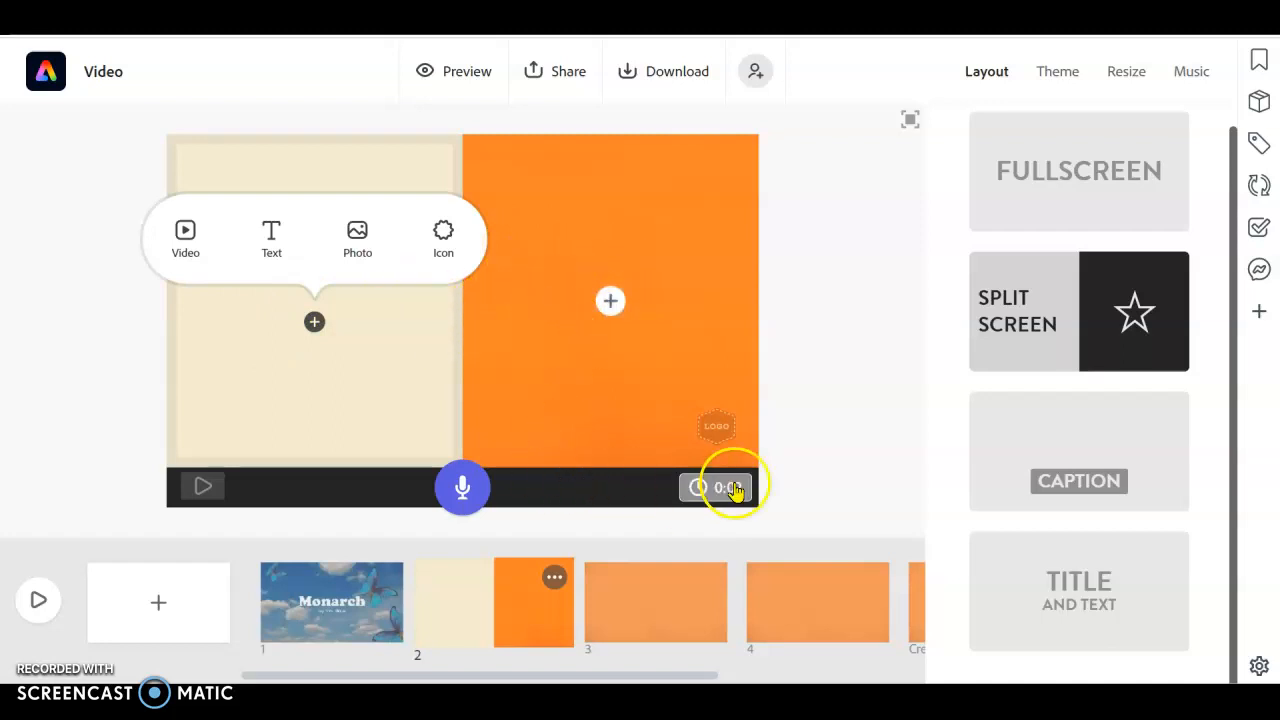
pyautogui.click(1106, 189)
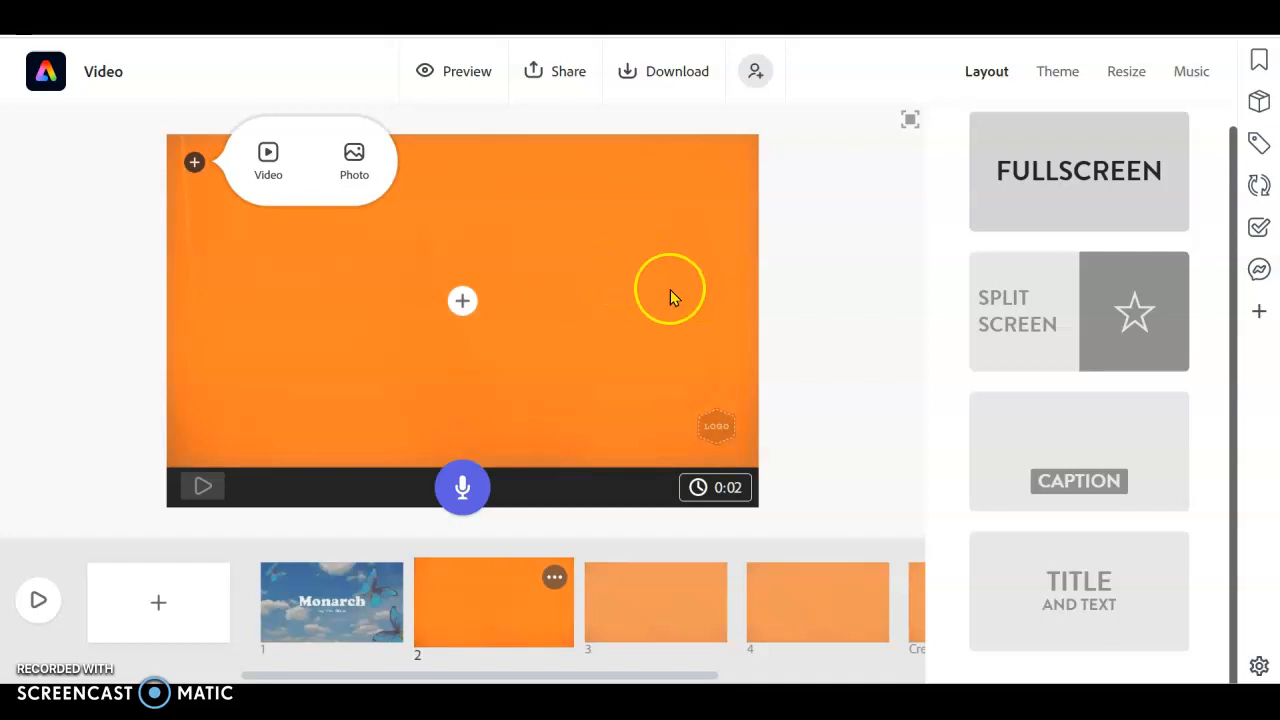
# - Apply the Caption layout to slide 2 and set its duration to 10 seconds
pyautogui.click(1012, 442)
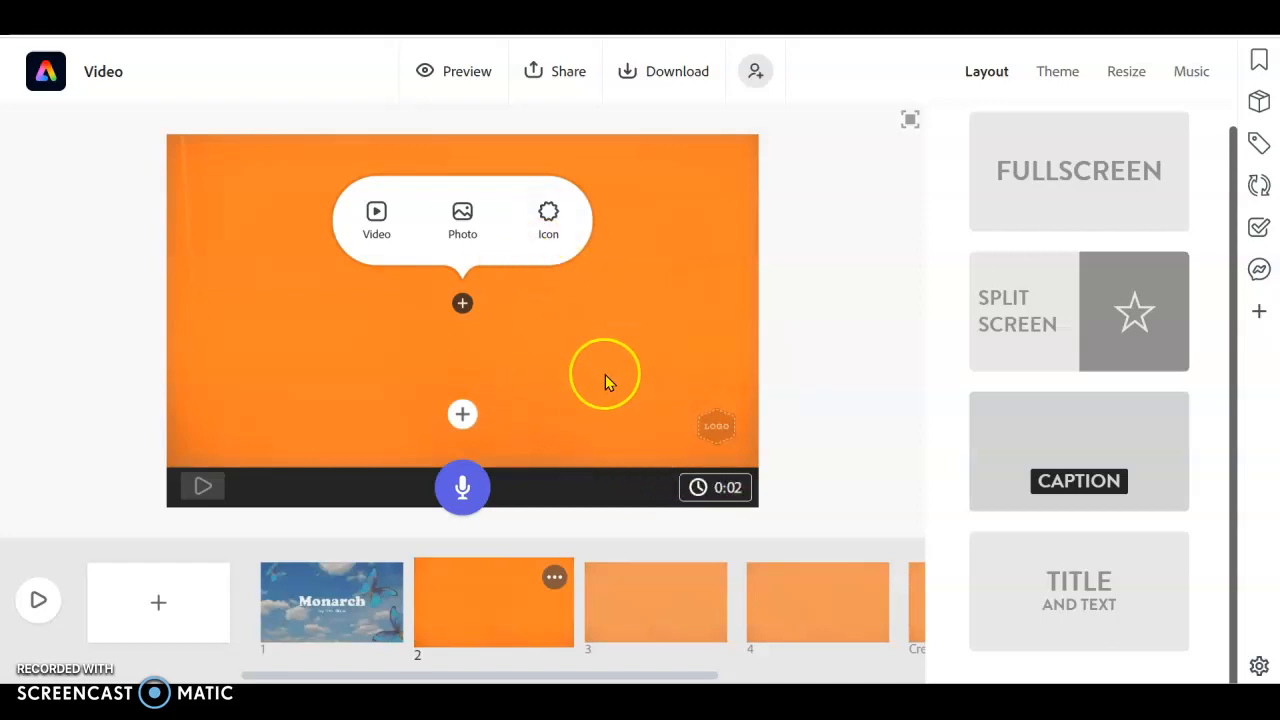
pyautogui.click(709, 487)
pyautogui.moveTo(547, 446); pyautogui.dragTo(600, 455)
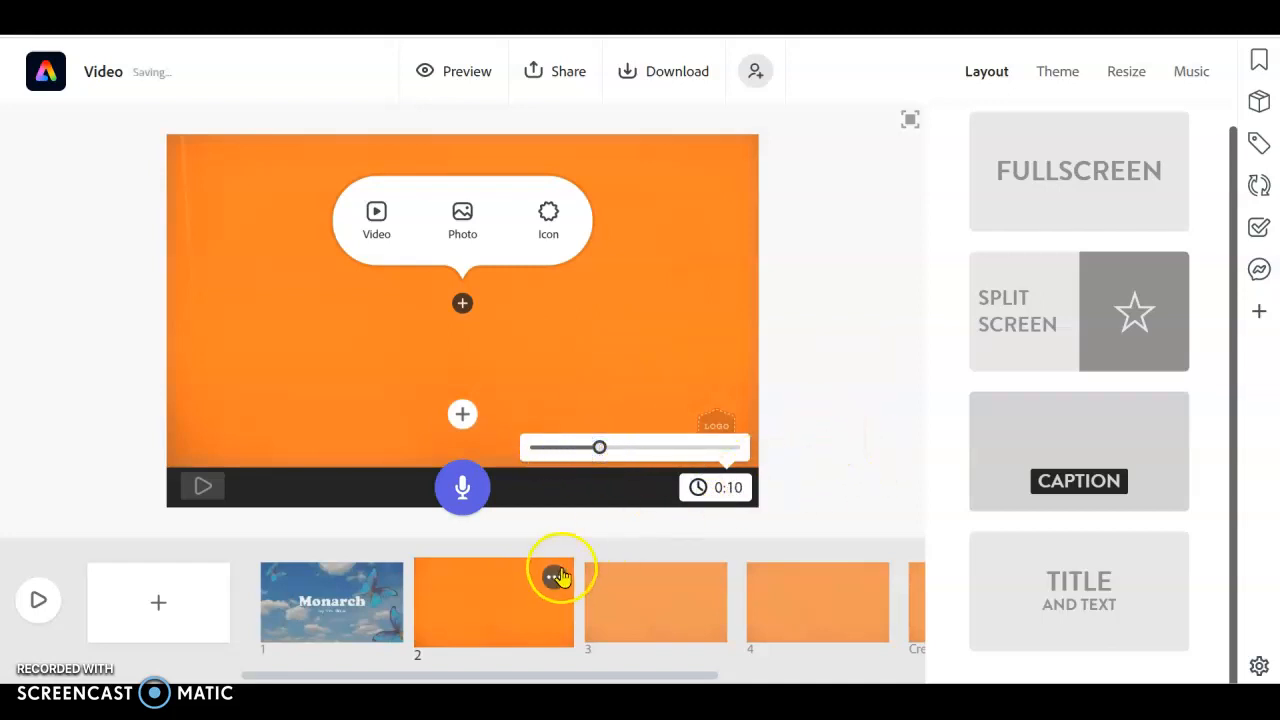
# - Start a voice recording on the title slide and allow the site to use the microphone
pyautogui.click(396, 578)
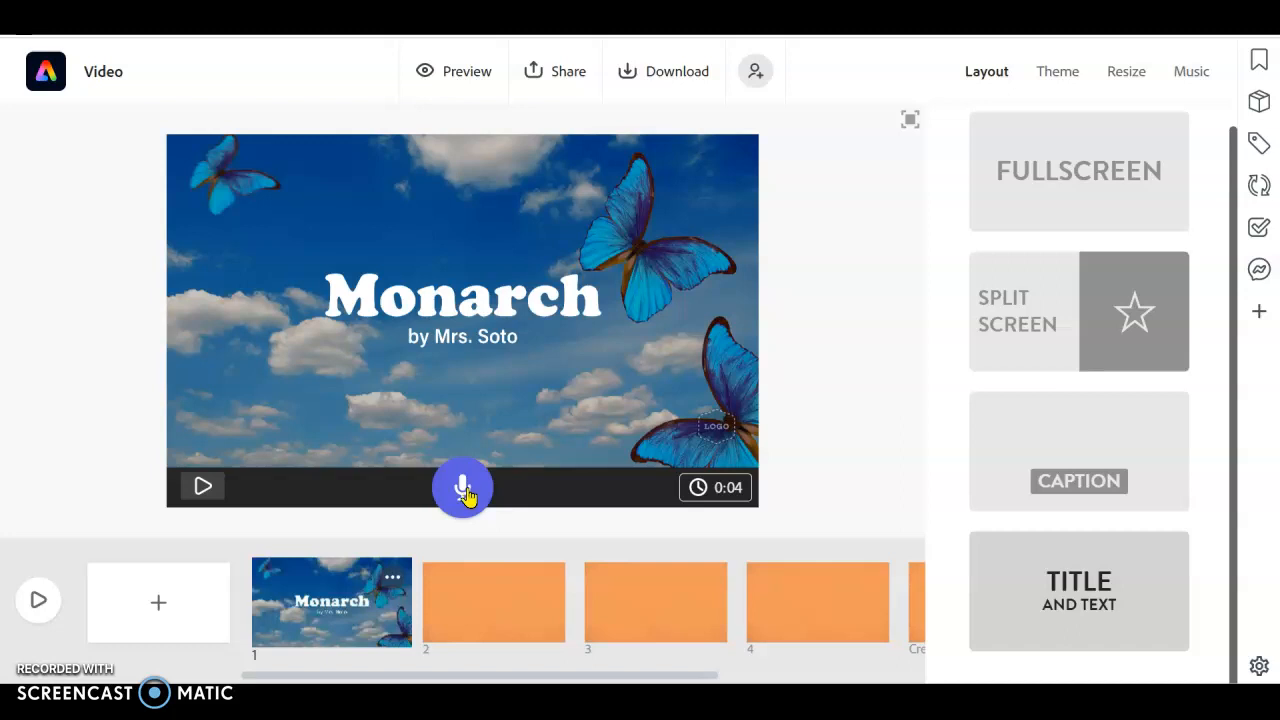
pyautogui.click(463, 486)
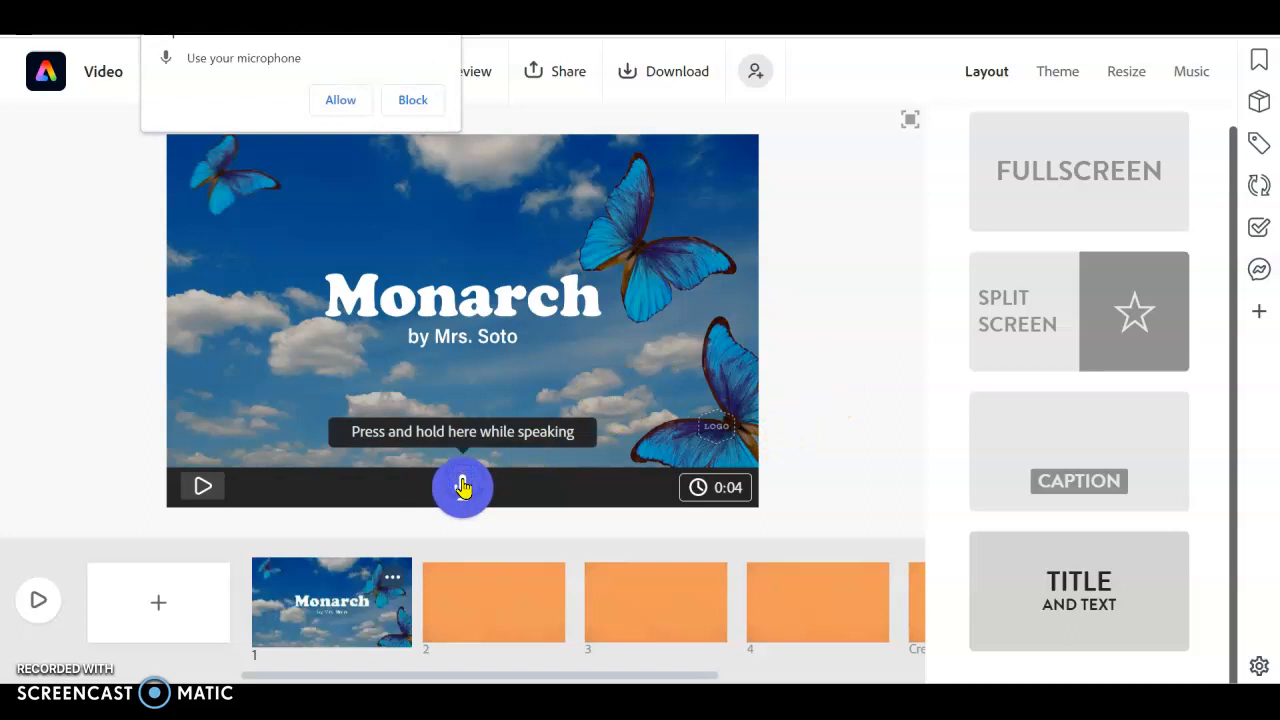
pyautogui.moveTo(463, 486); pyautogui.dragTo(463, 486)
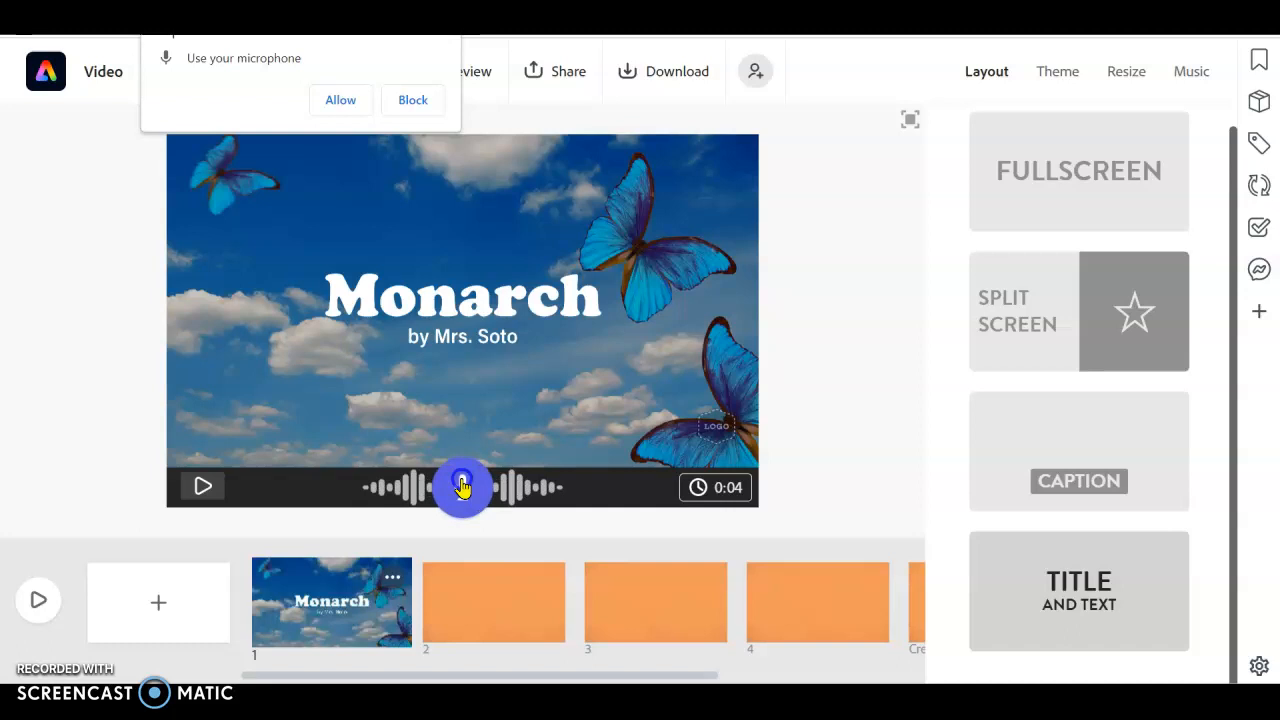
pyautogui.moveTo(461, 486); pyautogui.dragTo(517, 480)
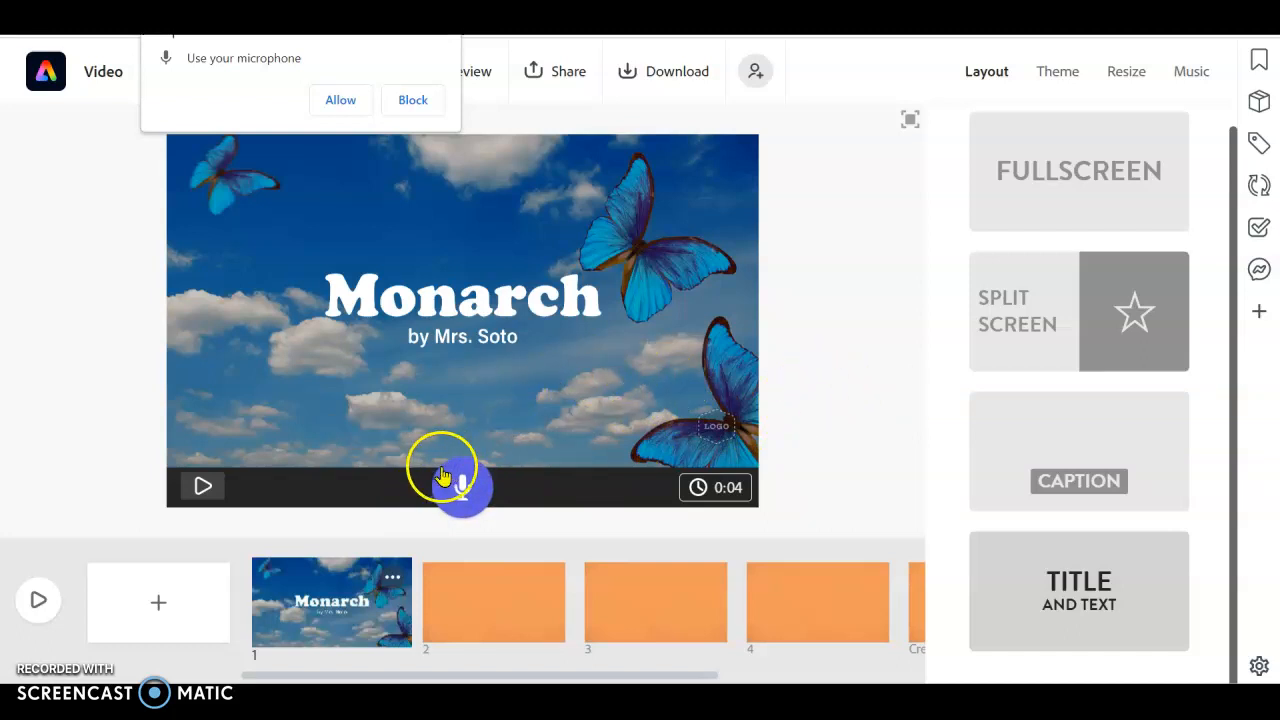
pyautogui.click(343, 102)
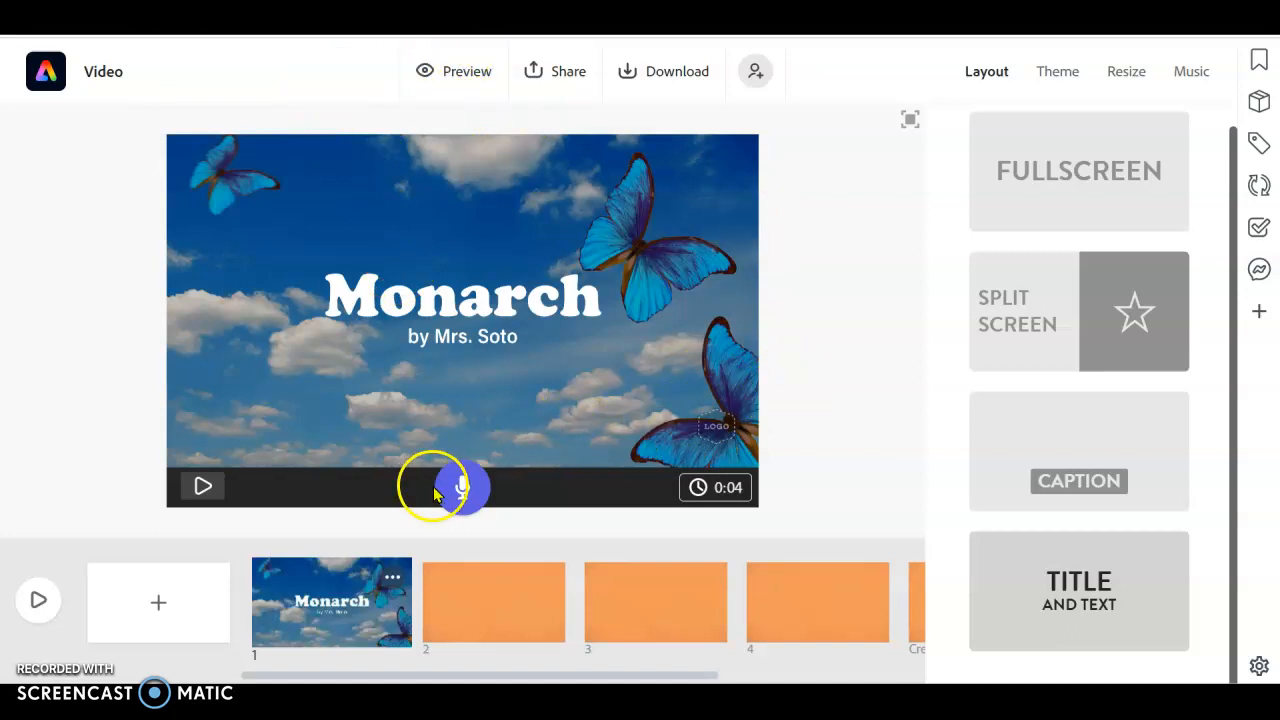
# - Record about 7 seconds of voice narration on the title slide and play it back
pyautogui.moveTo(470, 489); pyautogui.dragTo(470, 489)
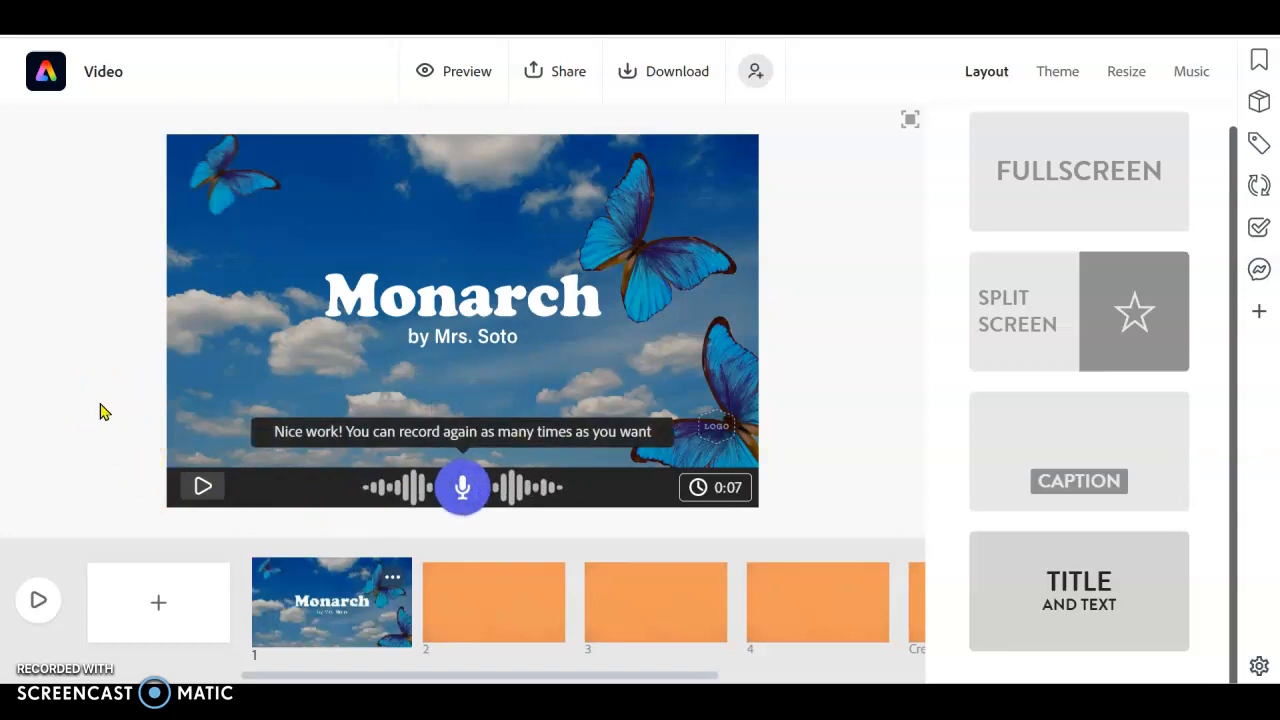
pyautogui.click(201, 487)
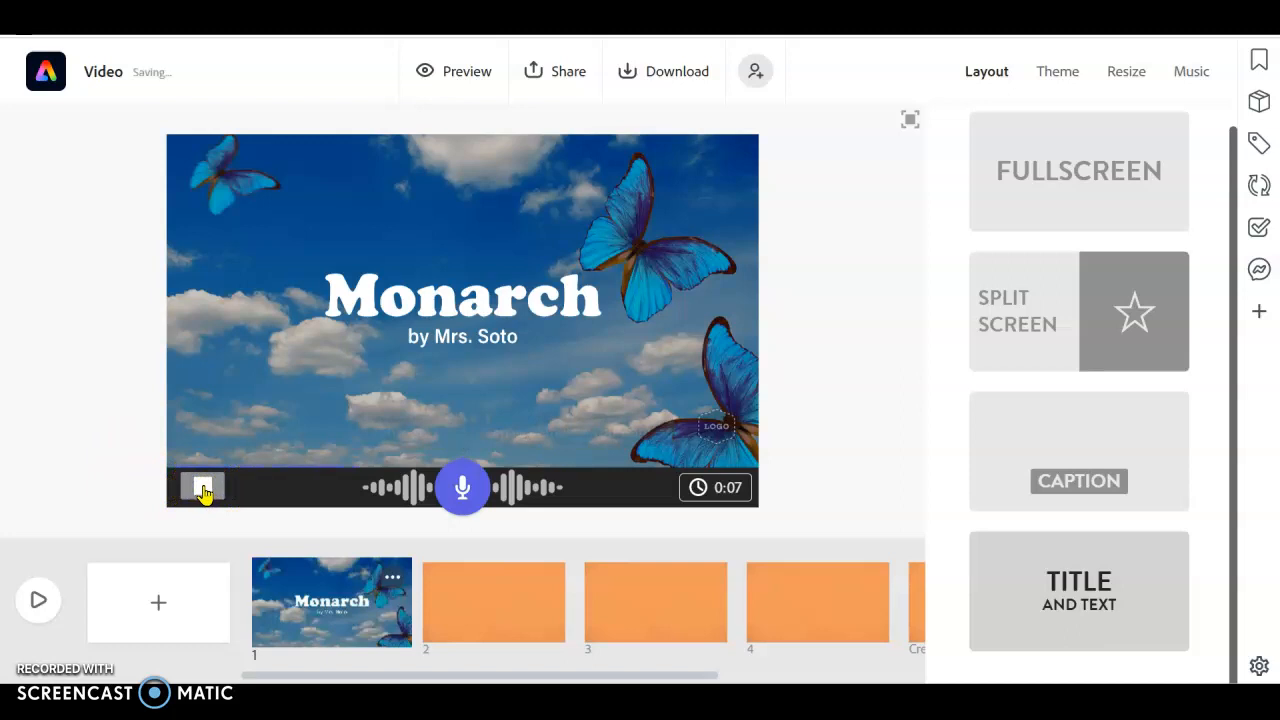
pyautogui.click(208, 488)
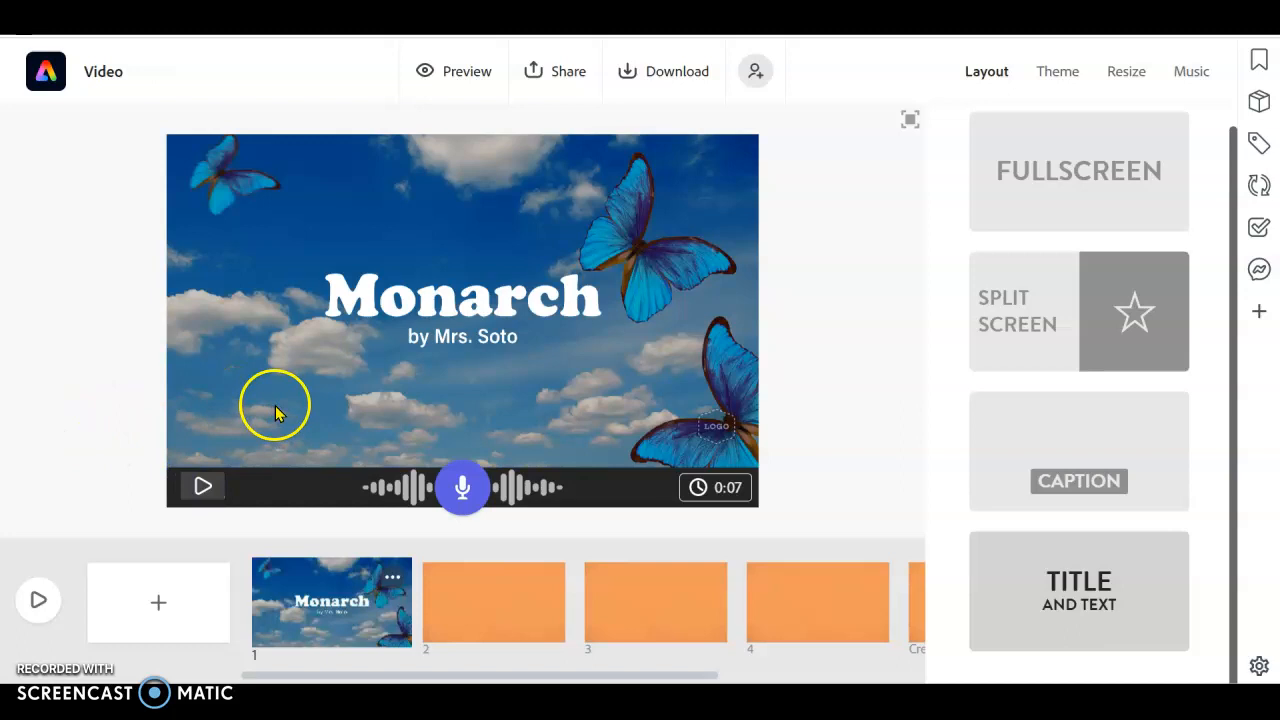
# - Lower the background music volume and choose Stroll in Central Park as the video's track
pyautogui.click(1200, 72)
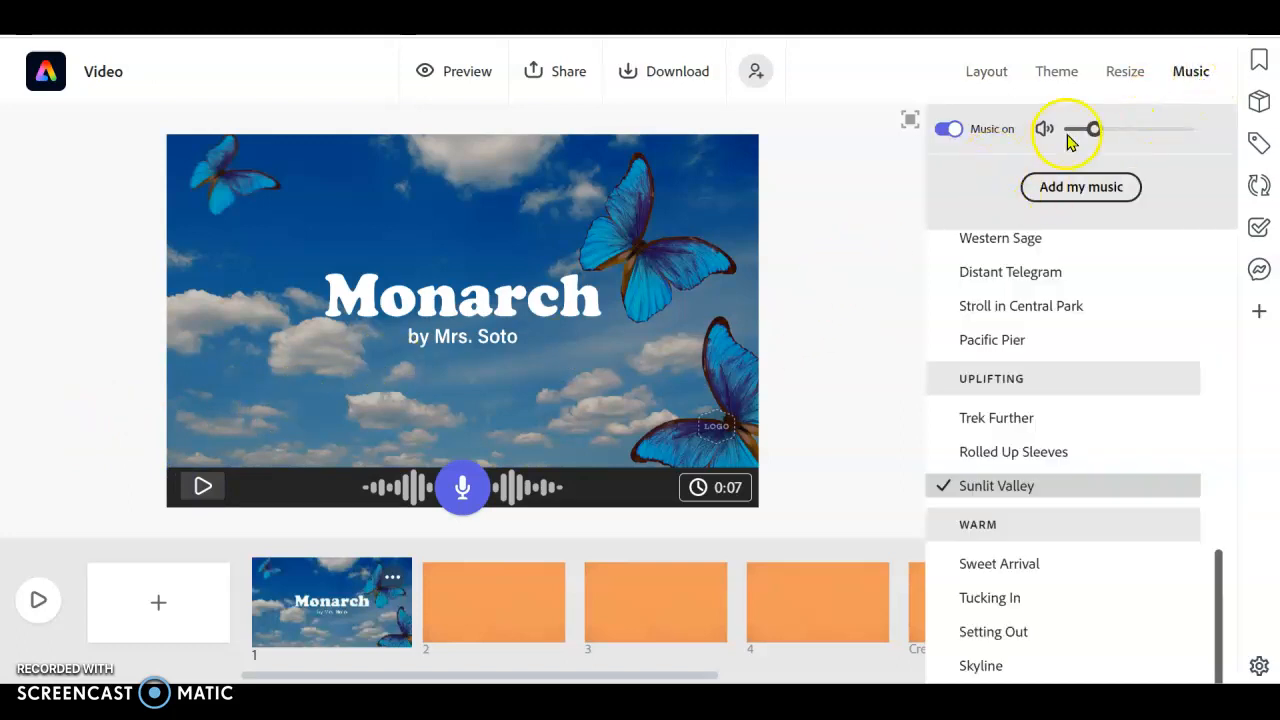
pyautogui.moveTo(1096, 137); pyautogui.dragTo(1074, 137)
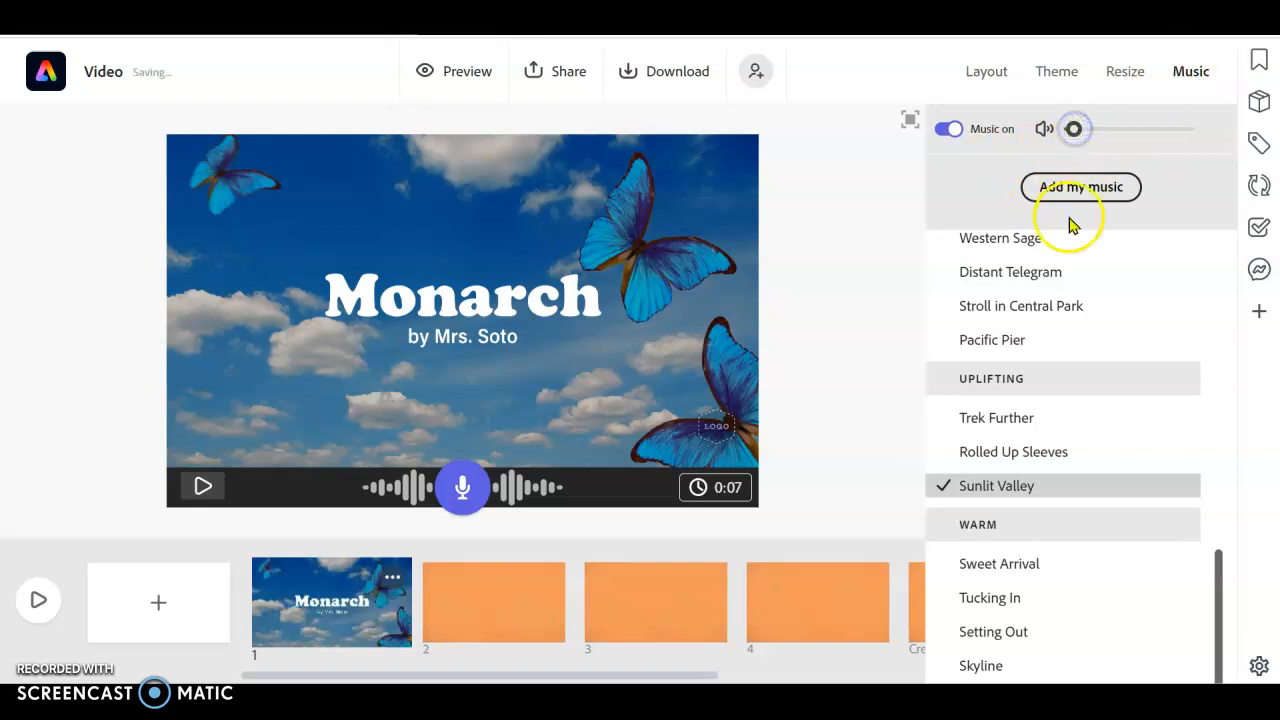
pyautogui.click(1007, 306)
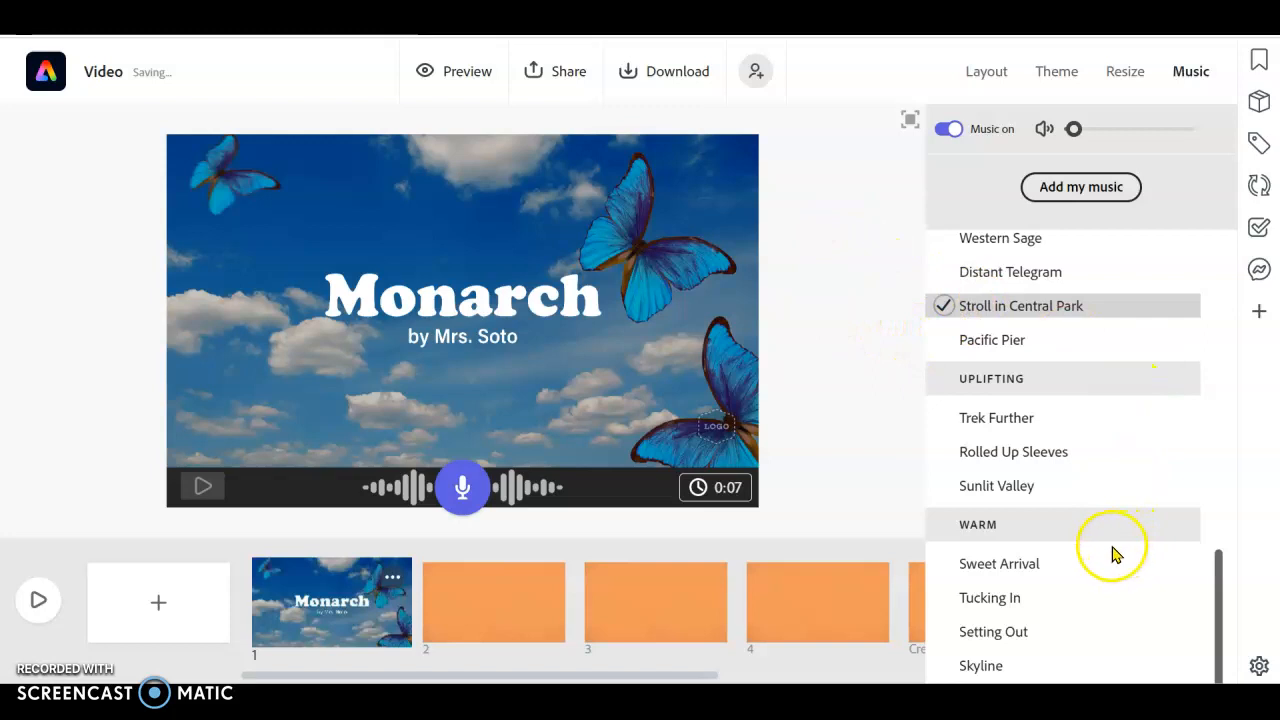
# - Preview the Across the Bridge track from the Happy group and lower the music volume slightly further
pyautogui.moveTo(1216, 614); pyautogui.dragTo(1218, 272)
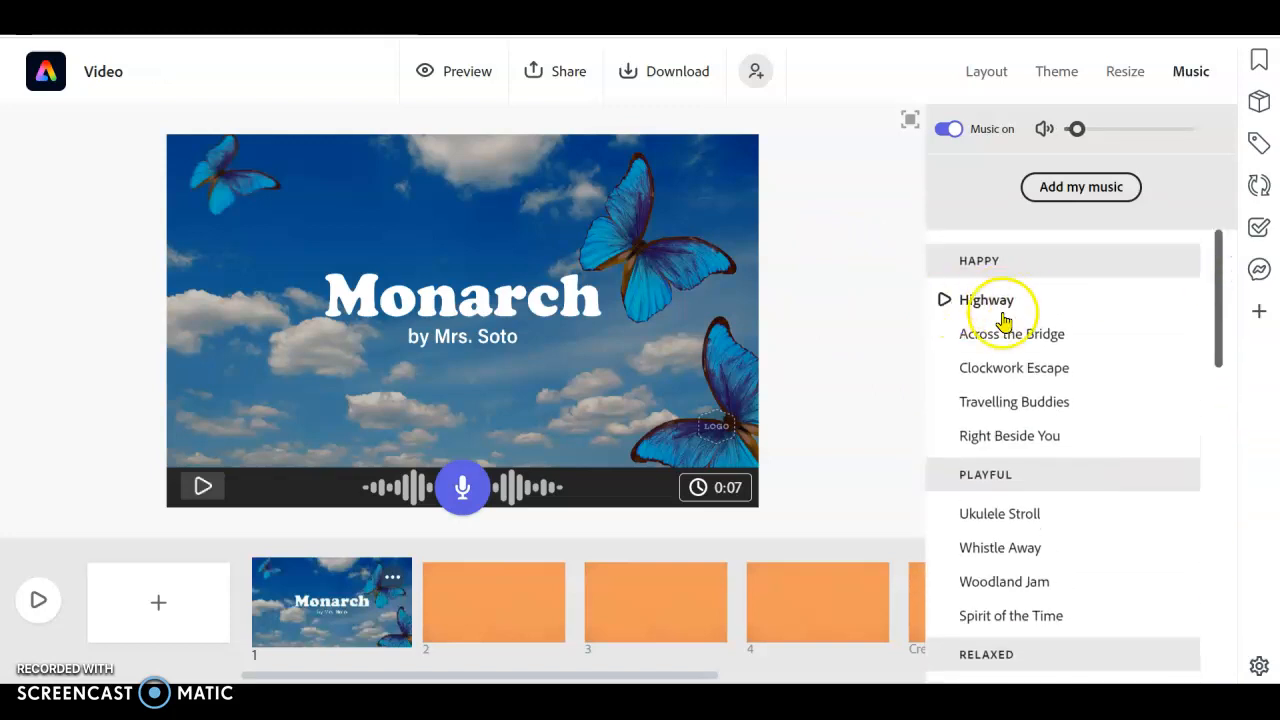
pyautogui.click(944, 336)
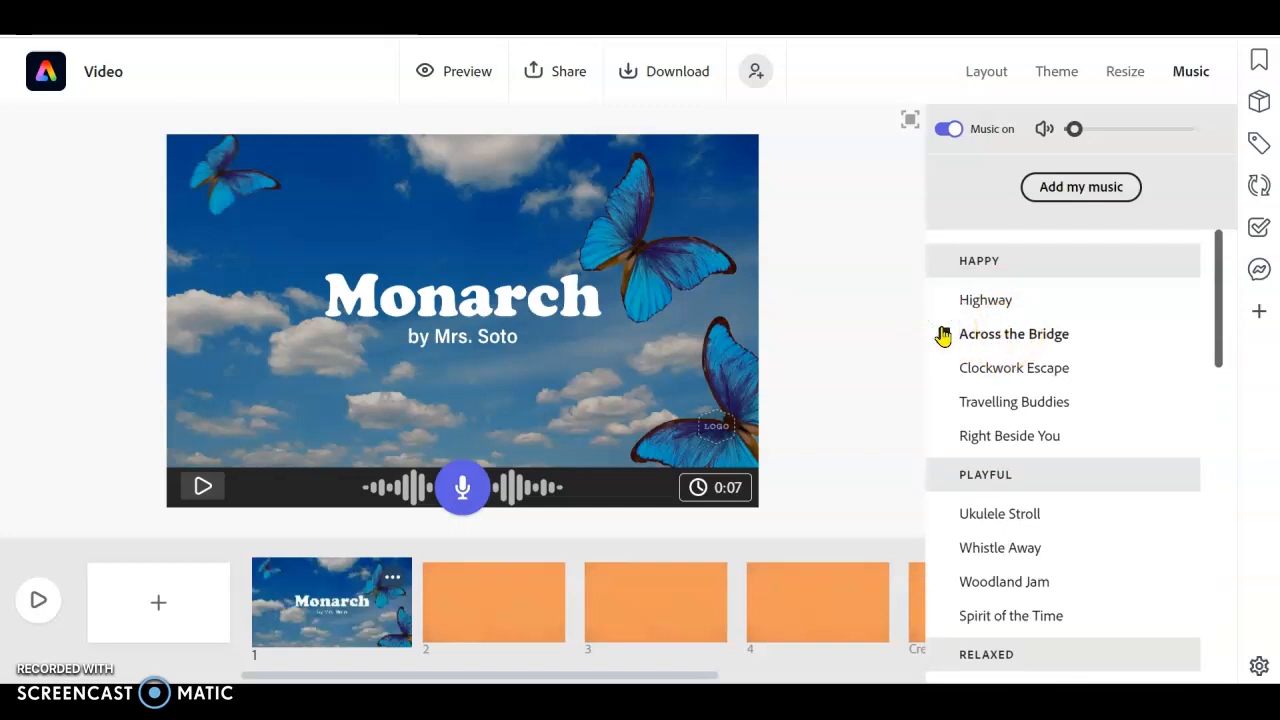
pyautogui.click(1073, 137)
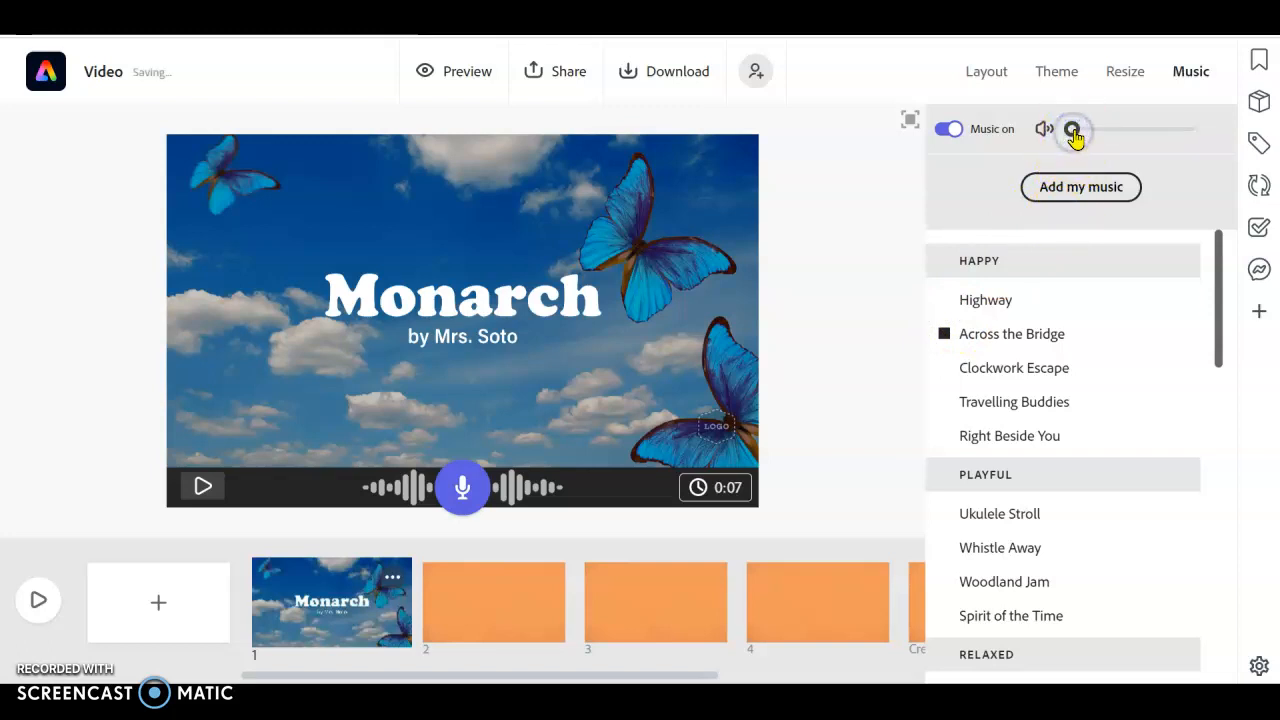
pyautogui.click(855, 232)
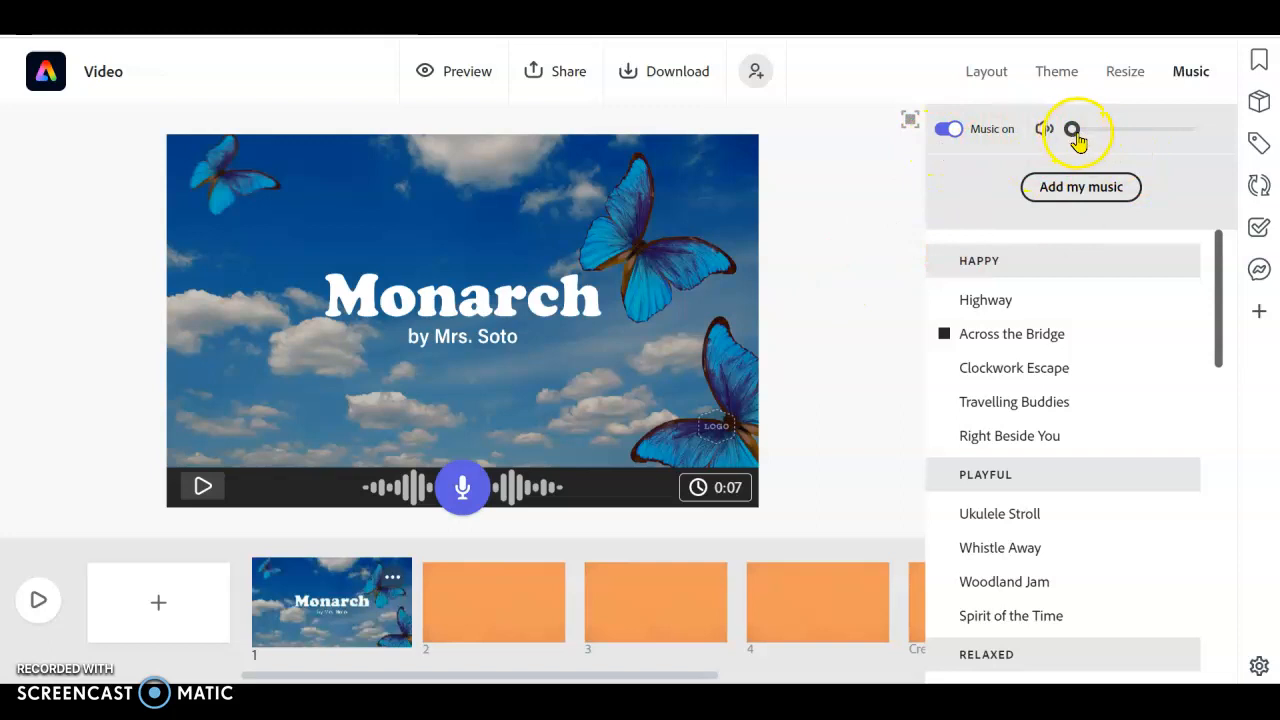
pyautogui.click(866, 252)
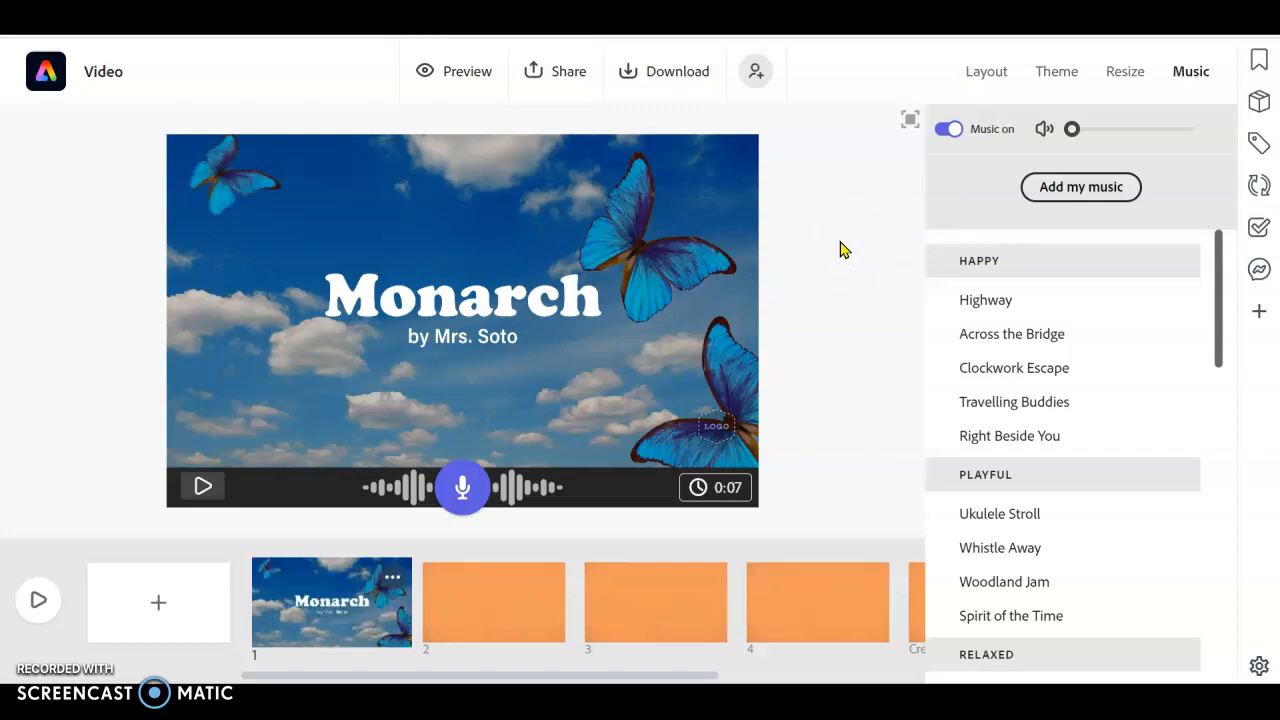
pyautogui.click(834, 264)
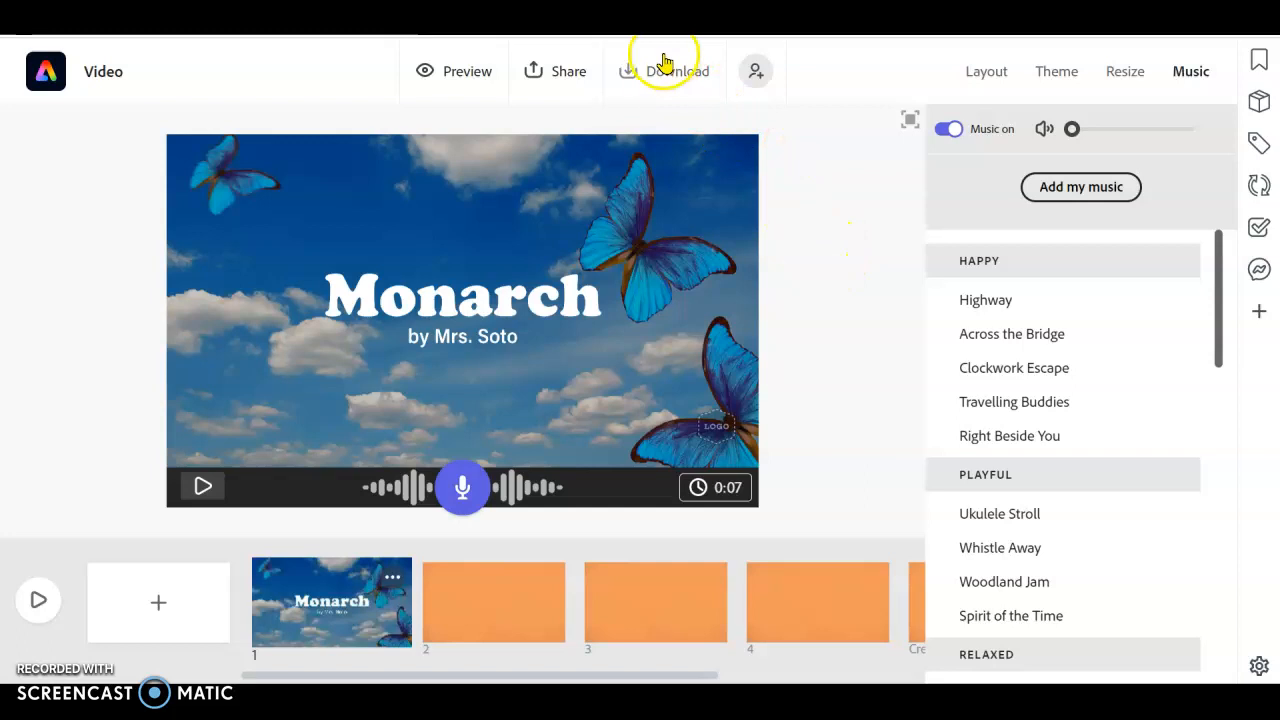
# - Publish the video with the title "My video" and create its share link
pyautogui.click(581, 72)
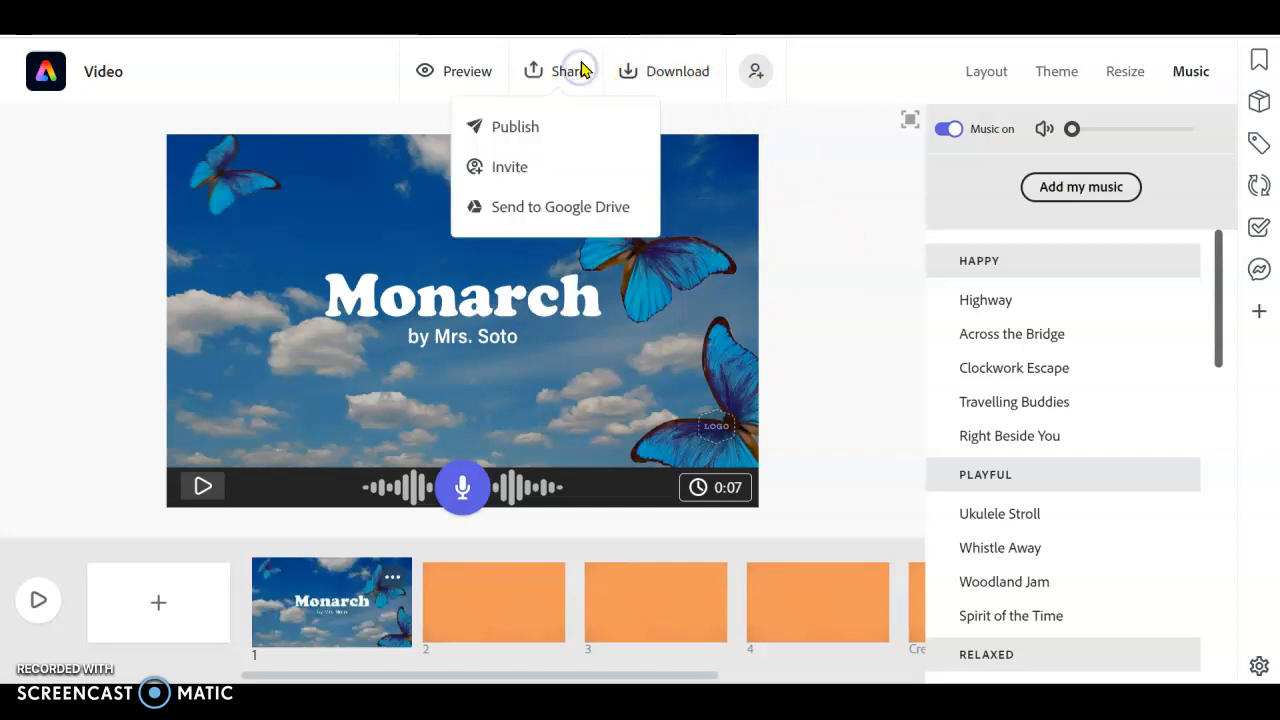
pyautogui.click(515, 128)
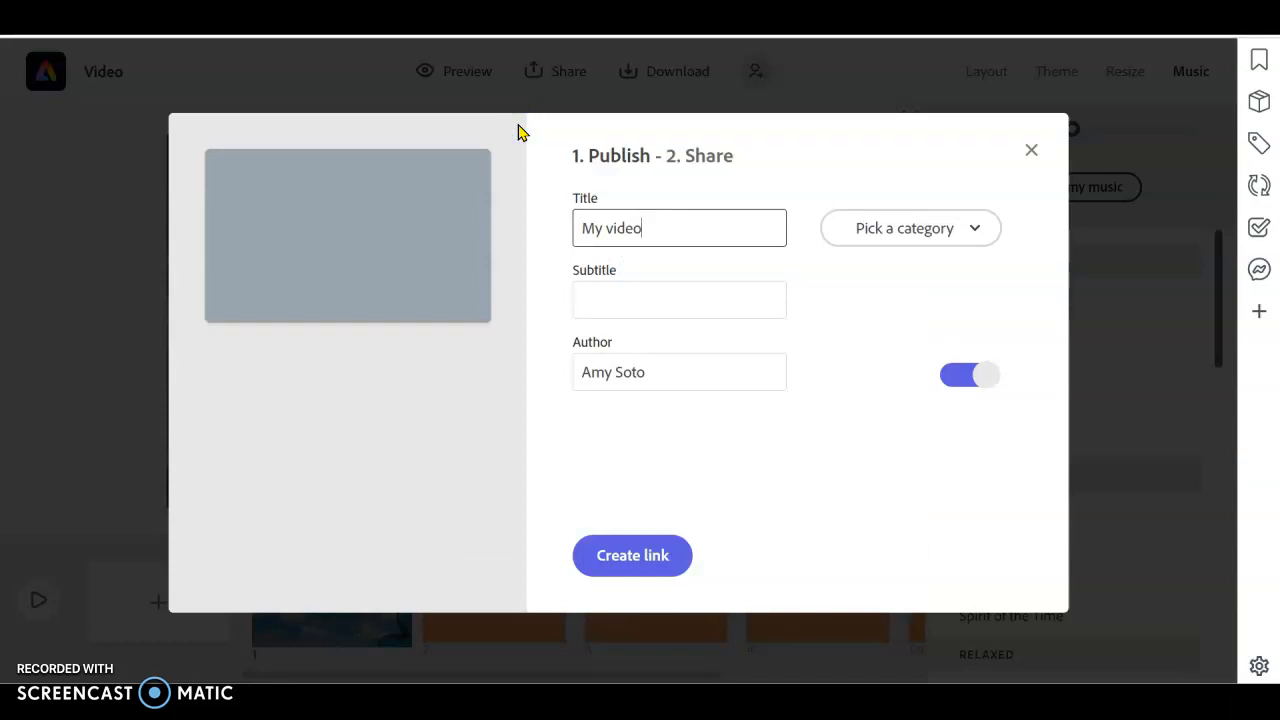
pyautogui.click(650, 560)
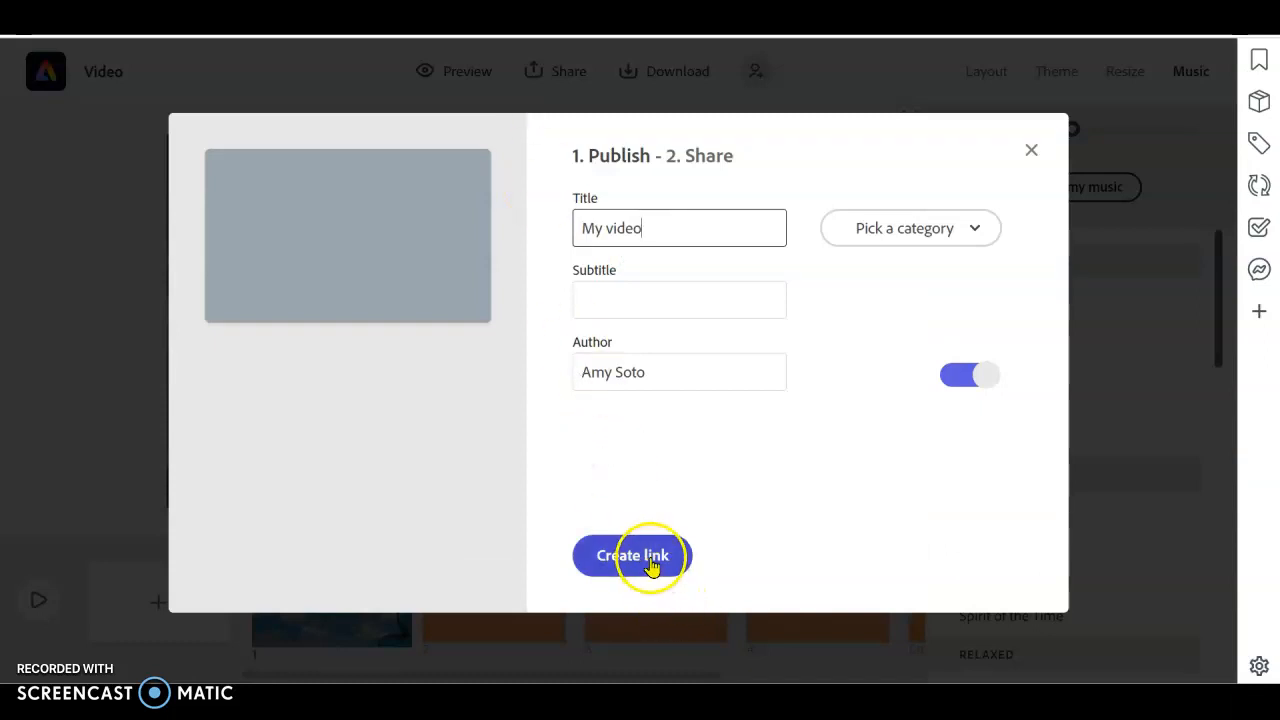